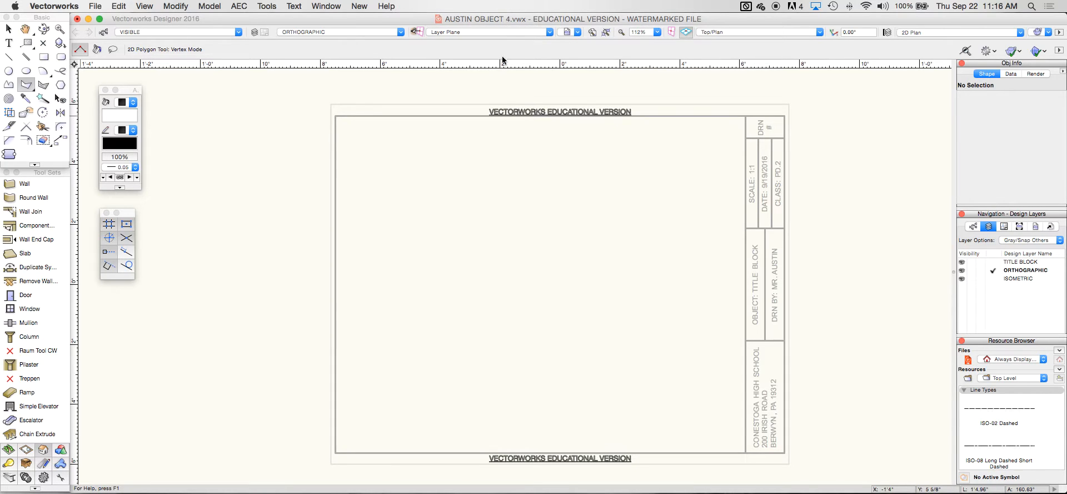
Begin a polygon outline with a 4 3/4" edge, then abandon the unfinished shape
left_click(383, 190)
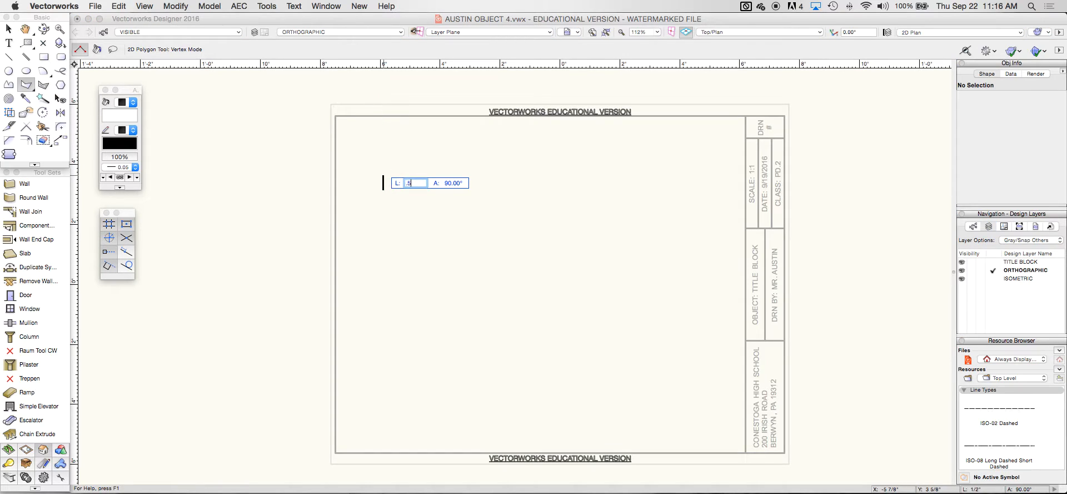
left_click(384, 176)
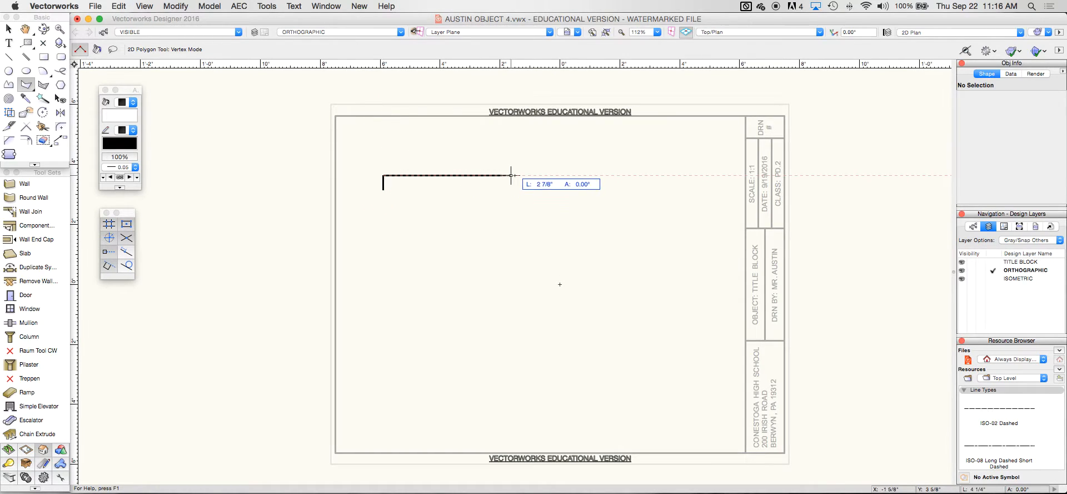
type("4.")
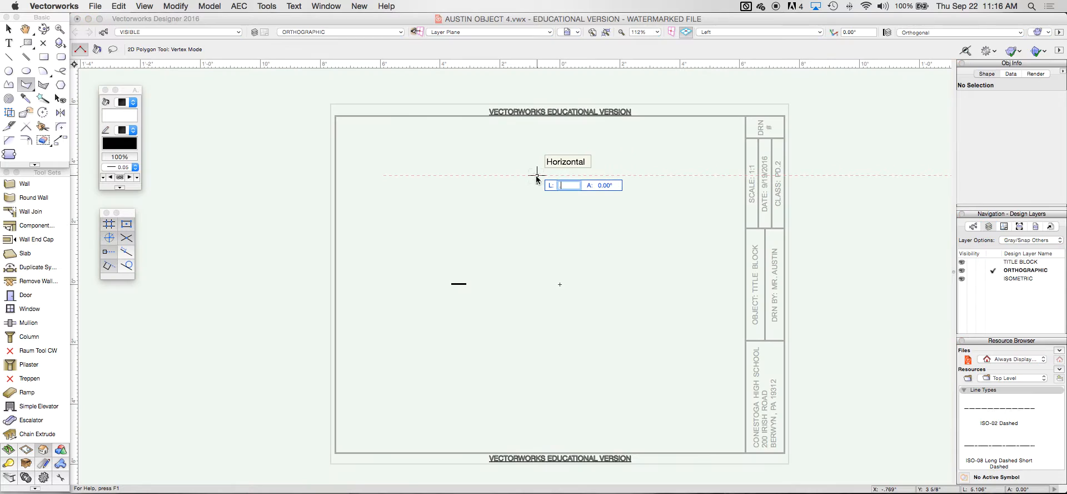
type("75")
key("BackSpace")
key("BackSpace")
type("4.75")
key("Return")
key("Return")
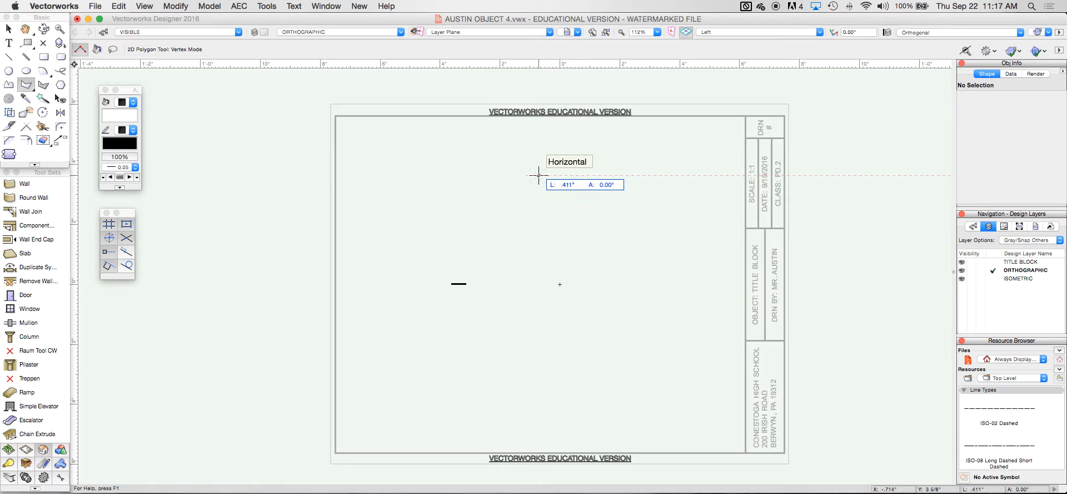
key("F5")
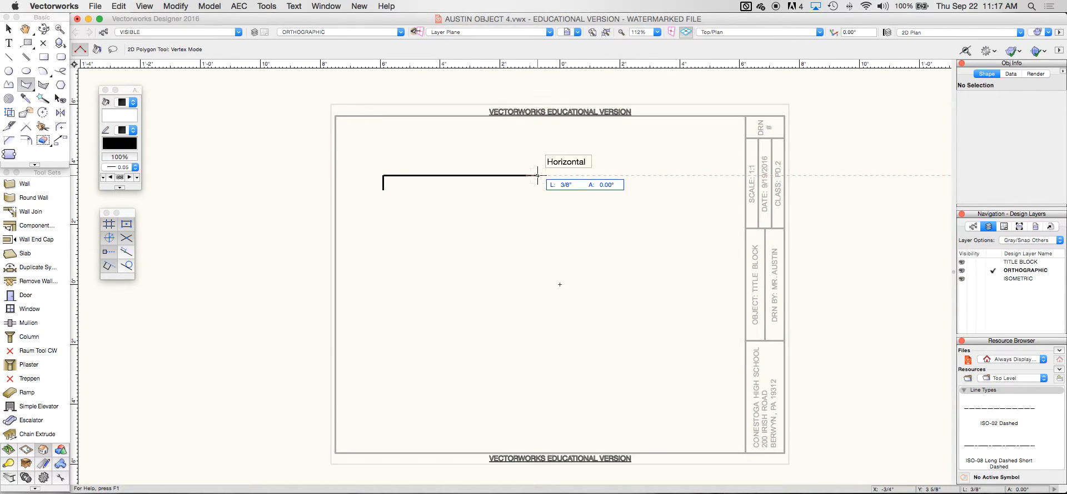
key("Tab")
type("4 3/4")
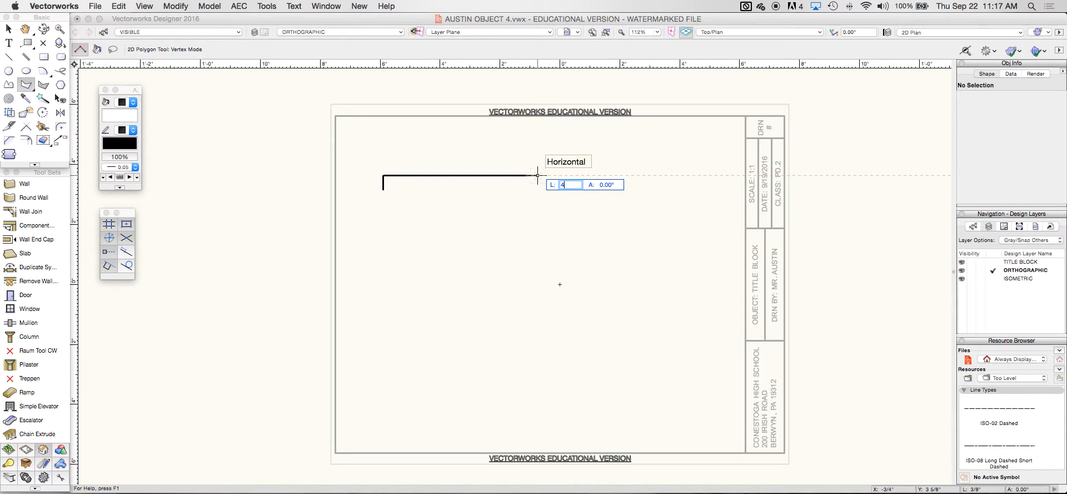
key("Return")
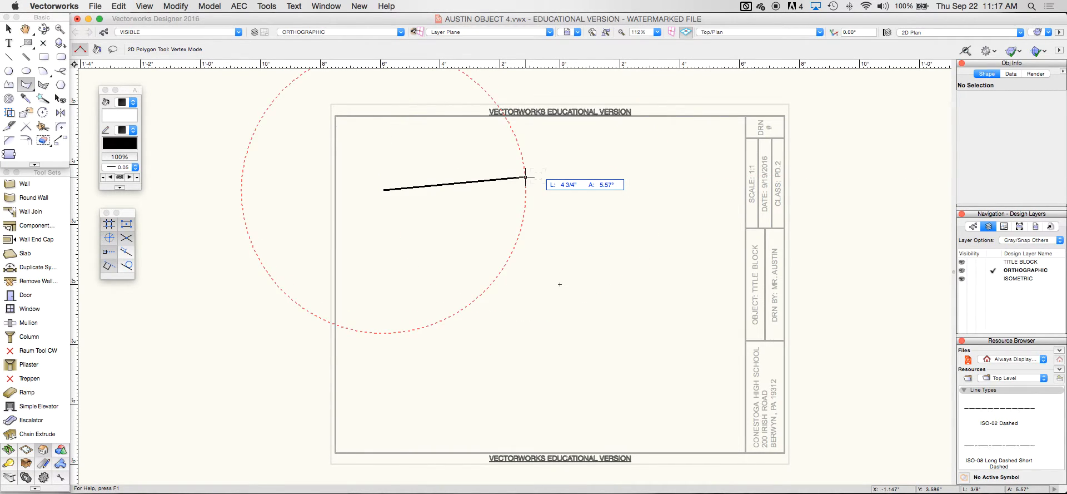
key("Escape")
Start a new polygon with a 1/2" vertical edge and a 4.75" top edge
left_click(377, 205)
type(".5")
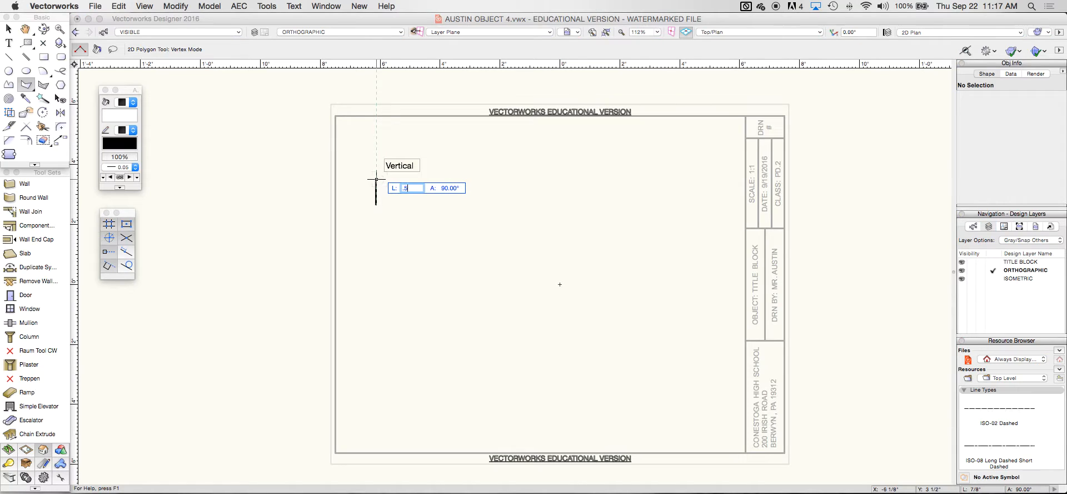
key("Return")
left_click(377, 179)
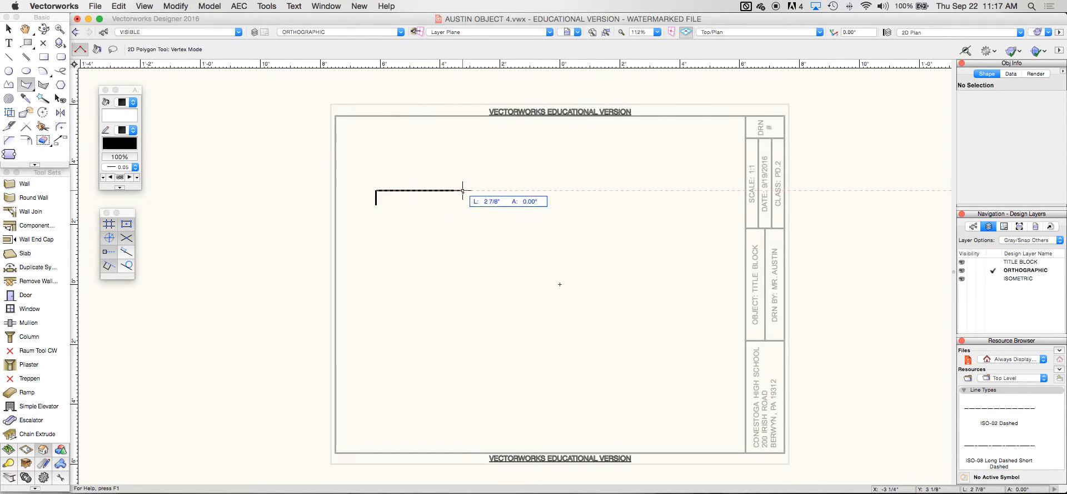
key("Tab")
type("4.75")
key("Return")
left_click(489, 190)
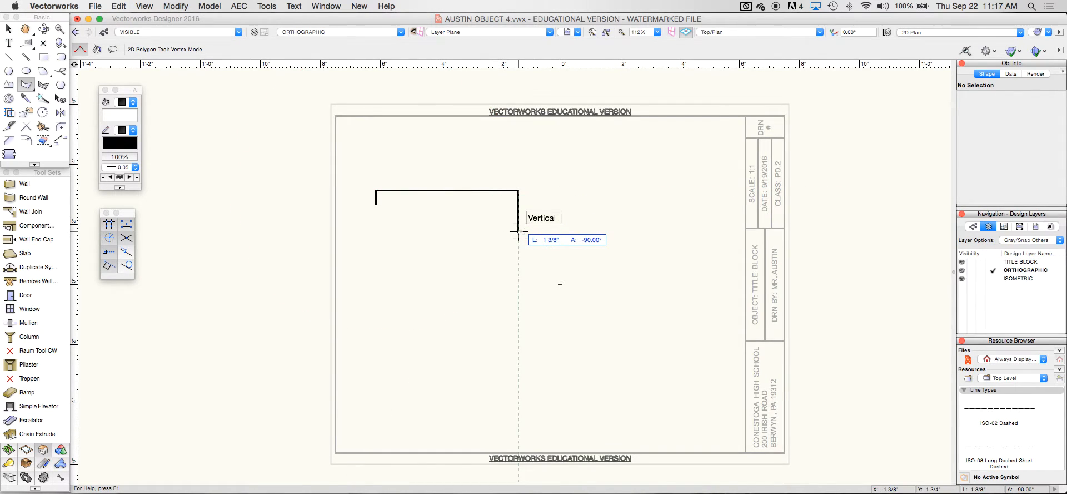
Add the 1 3/4" right edge and 3 5/8" bottom edge, then close the outline at its start
key("Tab")
type("1")
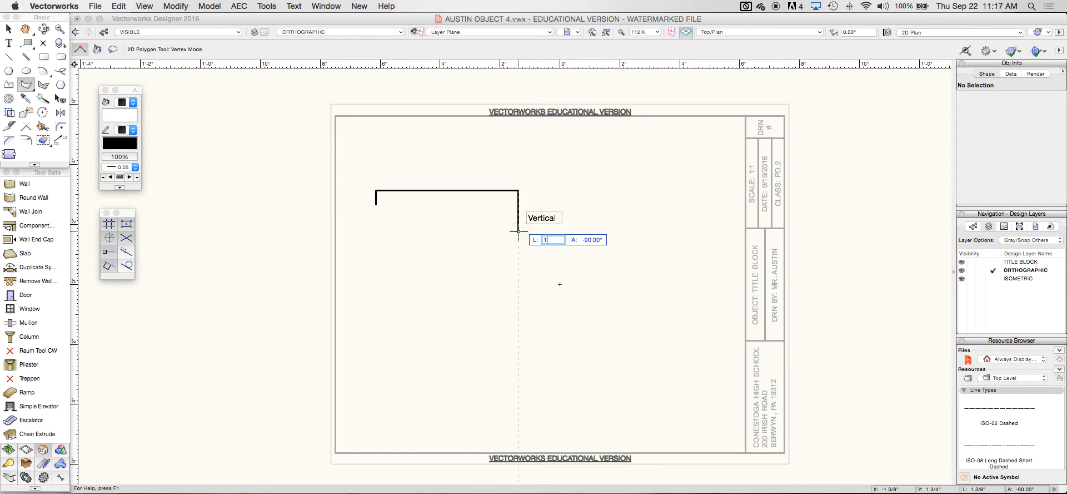
type(" 3/4")
key("Return")
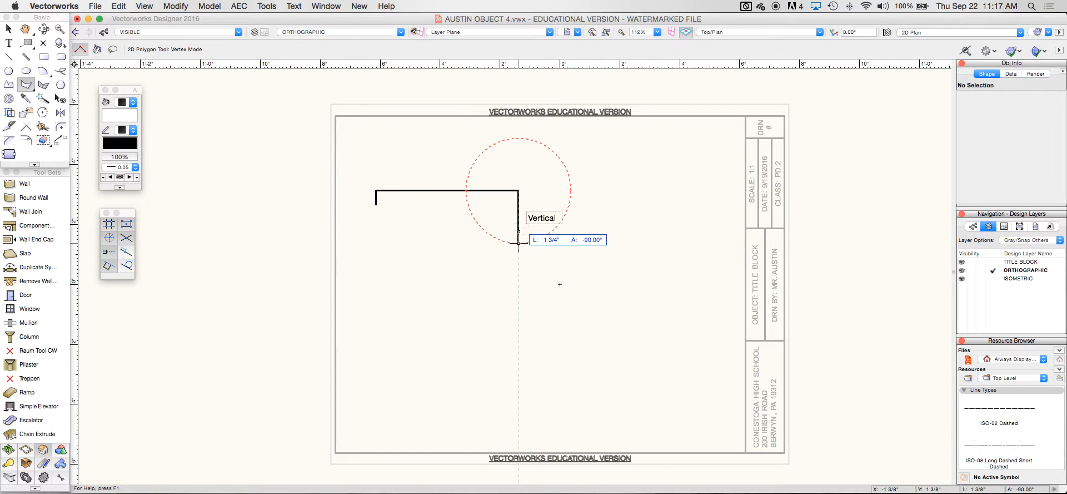
left_click(519, 243)
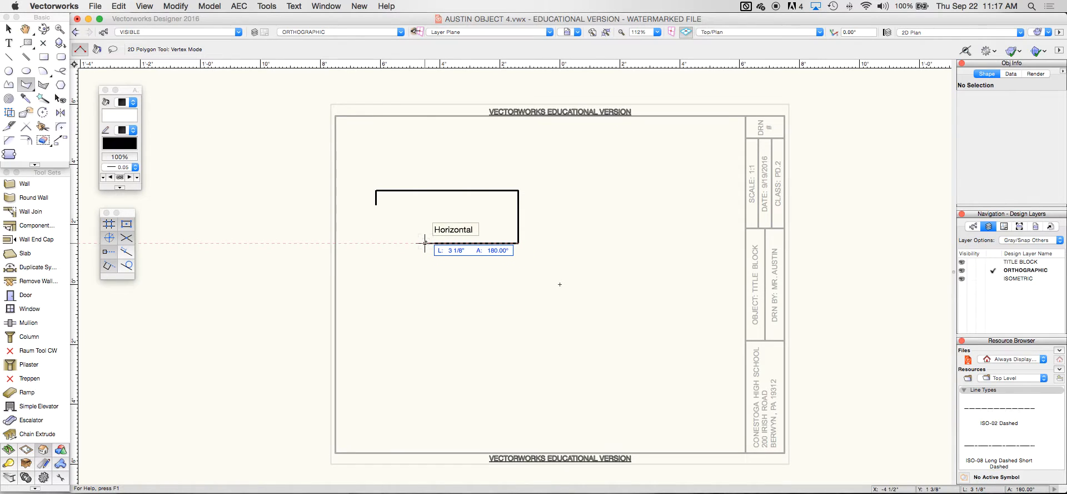
key("Tab")
type("3 5/8")
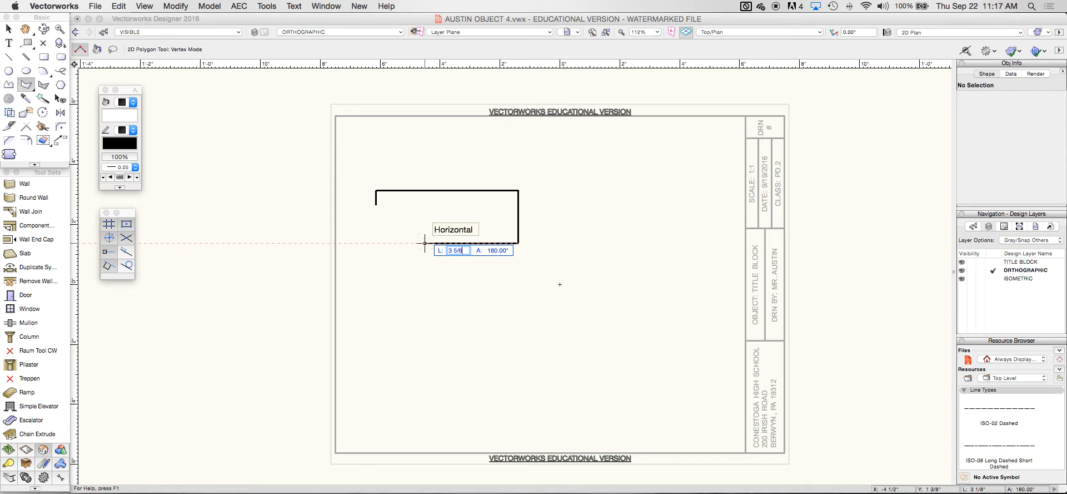
key("Return")
left_click(410, 243)
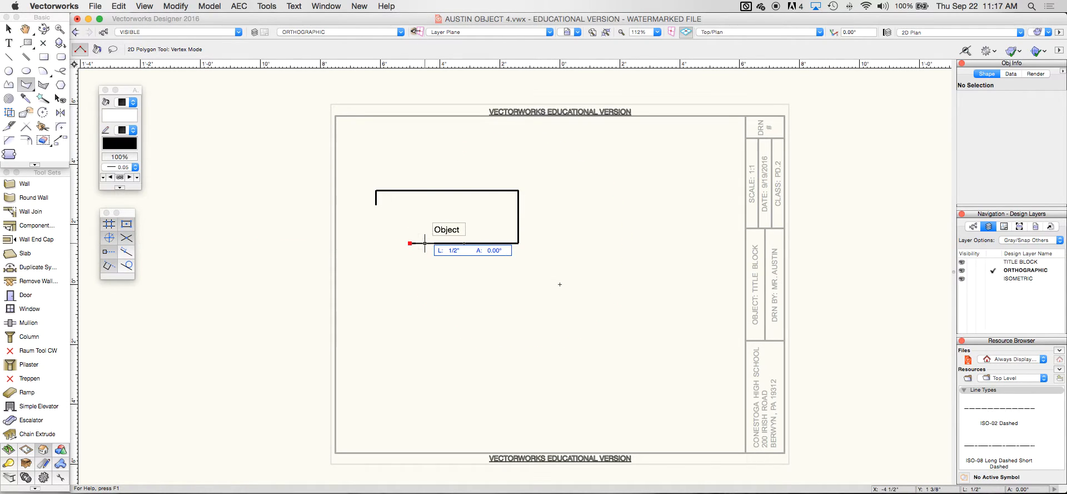
left_click(376, 206)
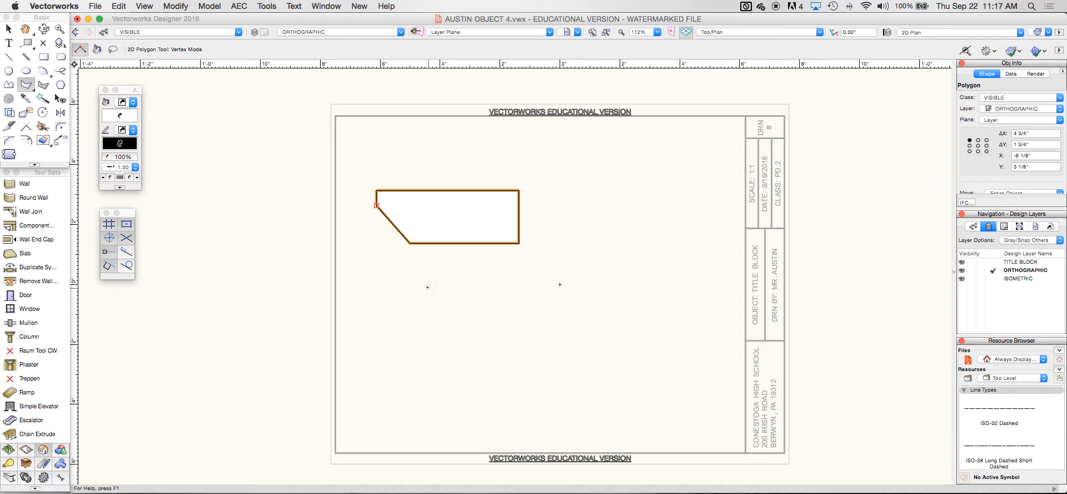
Start a second polygon below the first with a 3/8" vertical edge and a 3" top edge
left_click(418, 325)
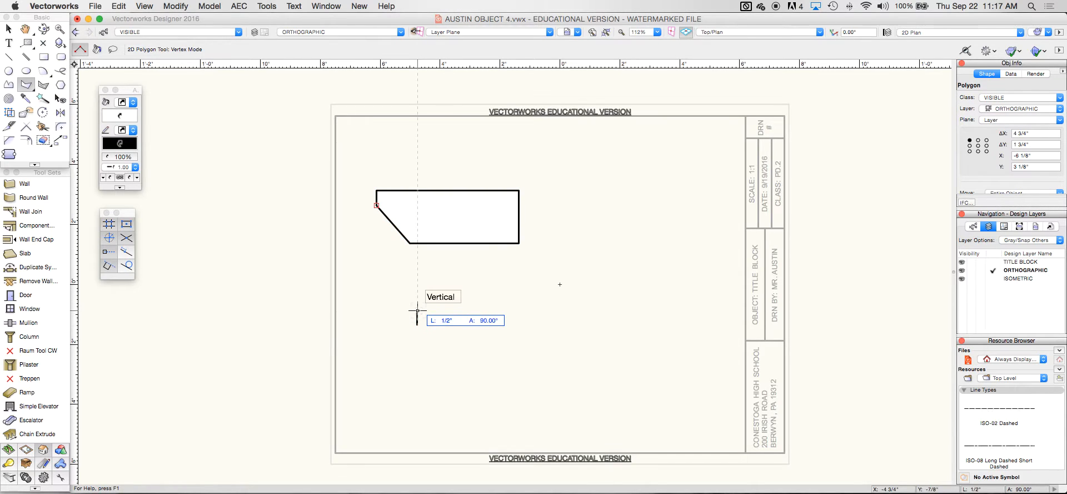
type("3/8")
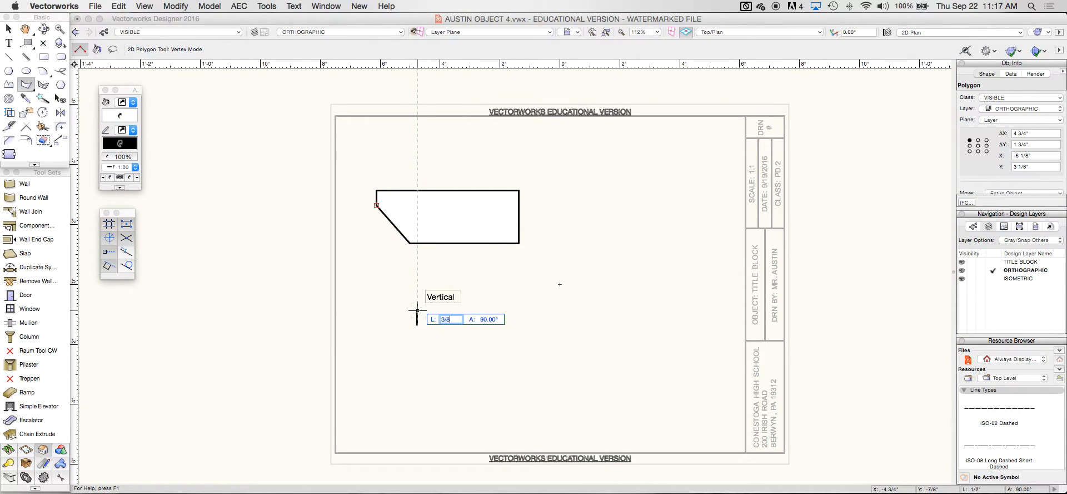
key("Return")
left_click(417, 315)
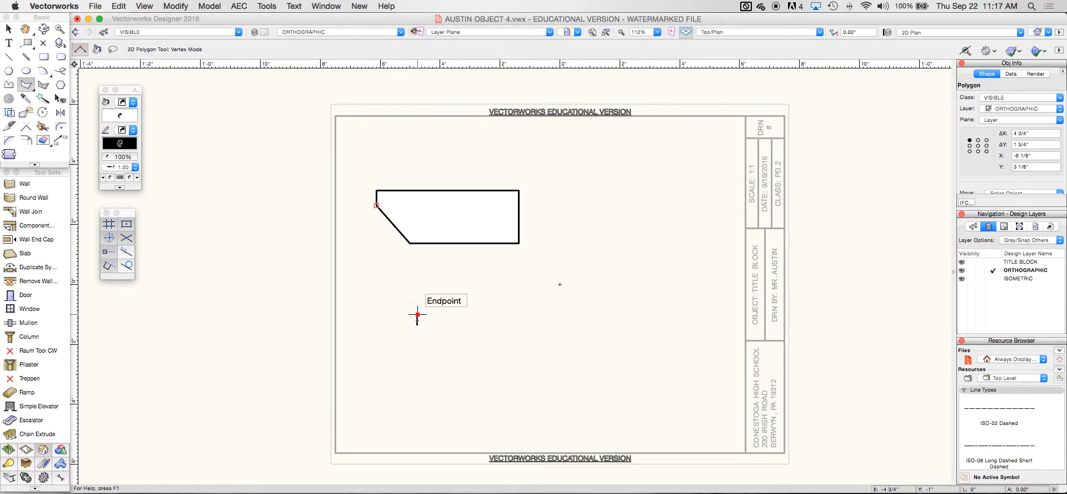
key("Tab")
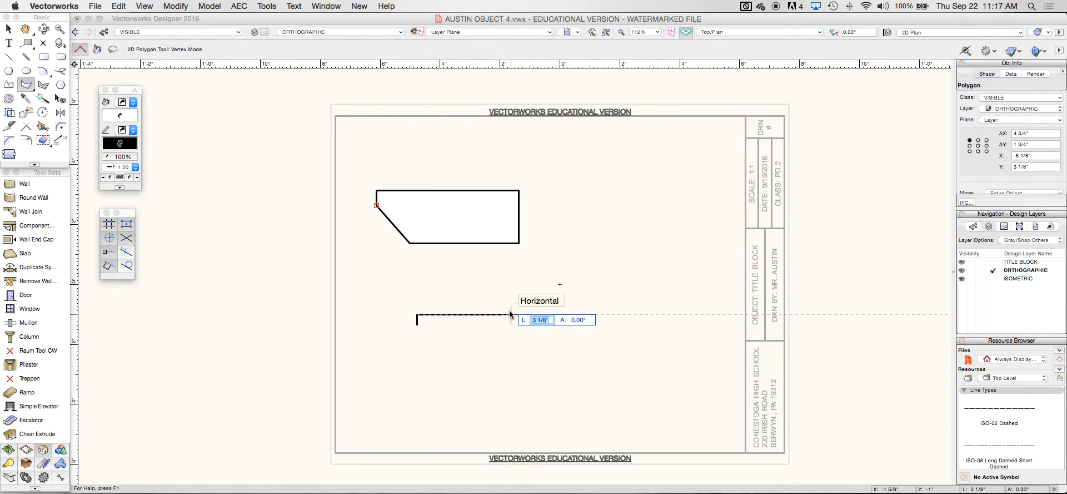
type("3")
key("Return")
left_click(508, 314)
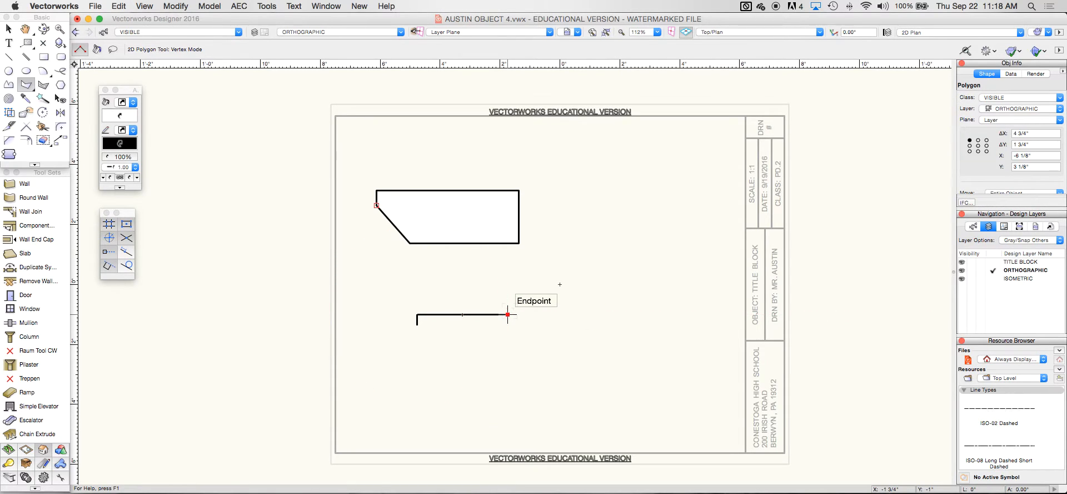
Add the 1" right edge and 2 3/4" bottom edge, then close the second outline
key("Tab")
type("1")
key("Return")
left_click(507, 355)
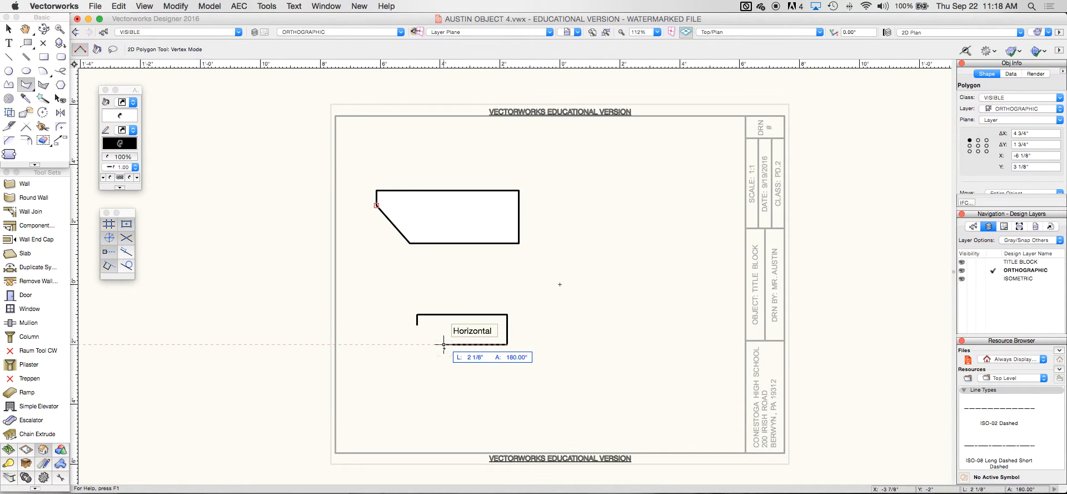
key("Tab")
type("2")
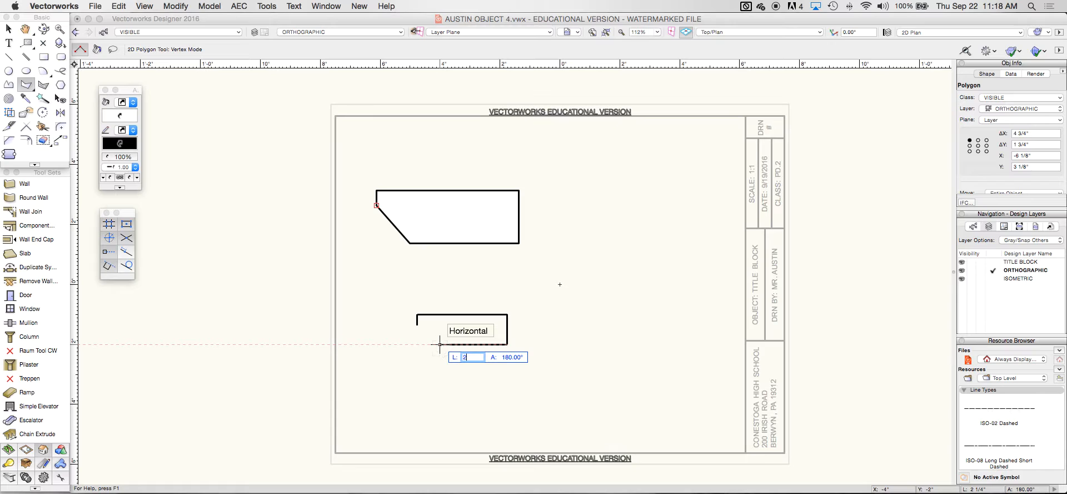
type(" 3/4")
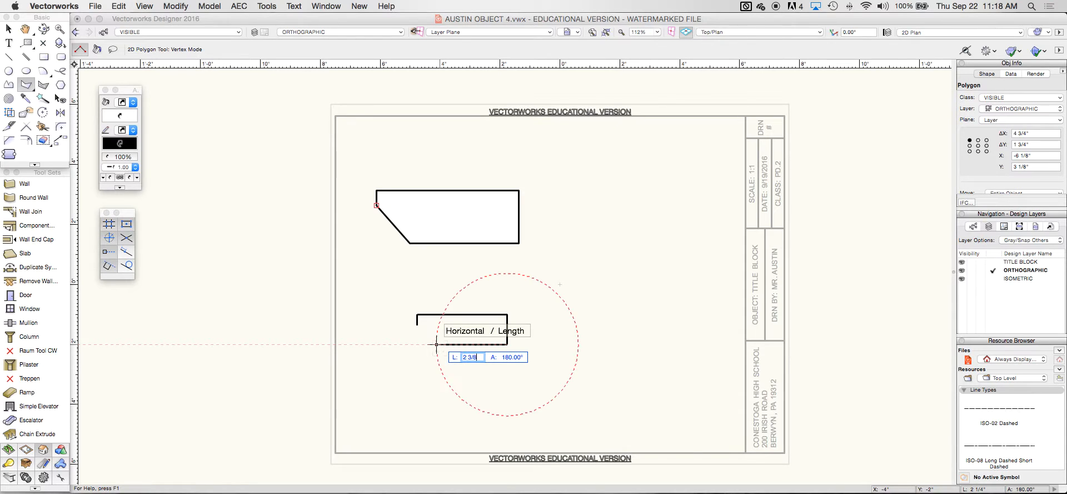
key("Return")
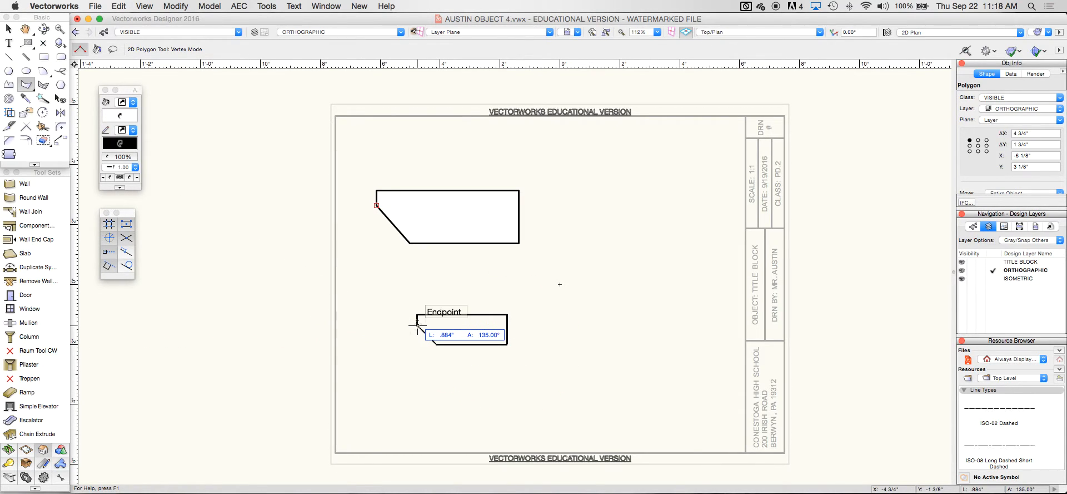
left_click(418, 324)
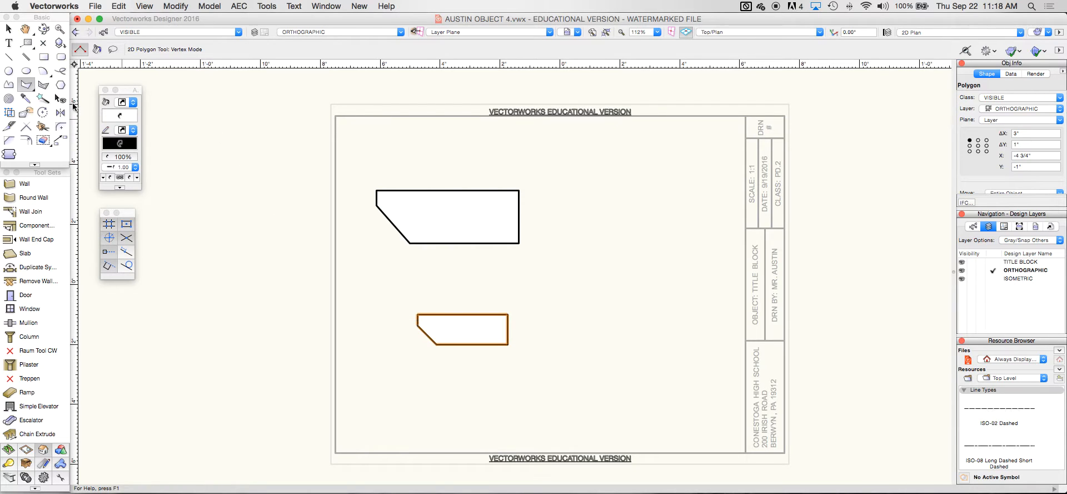
Move the small outline onto the large outline's top-right corner
left_click(9, 28)
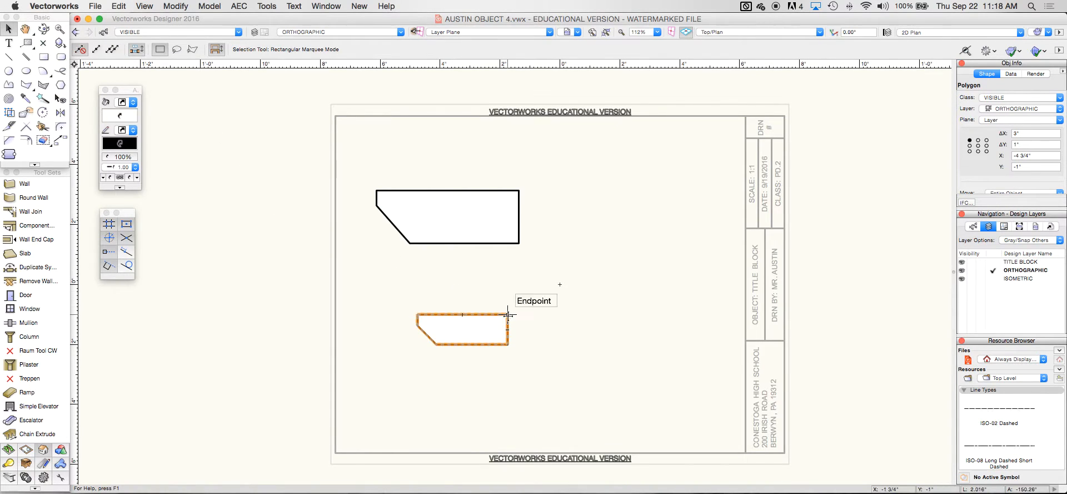
left_click_drag(506, 315, 519, 191)
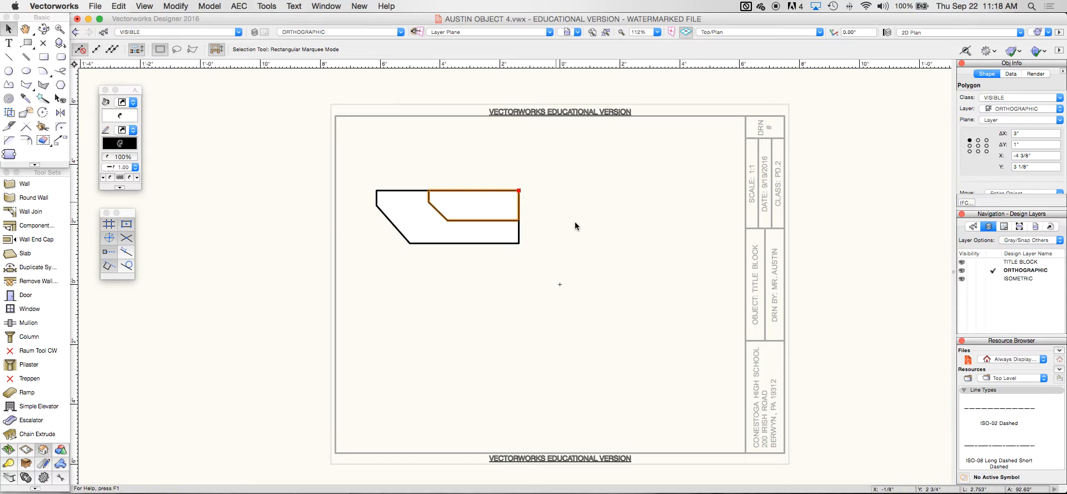
left_click(580, 230)
Draw a circle with a .25" radius centred below the left end of the outlines
left_click(9, 71)
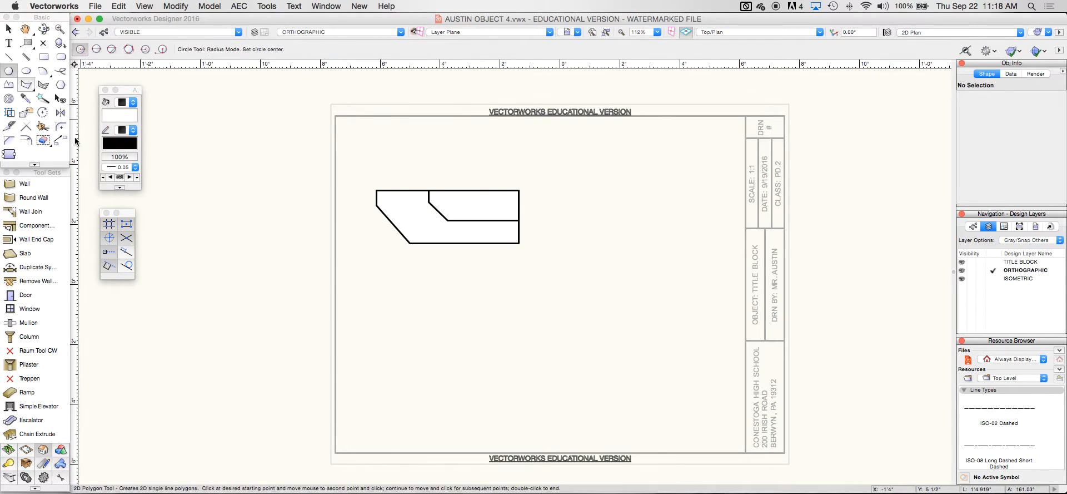
left_click(402, 317)
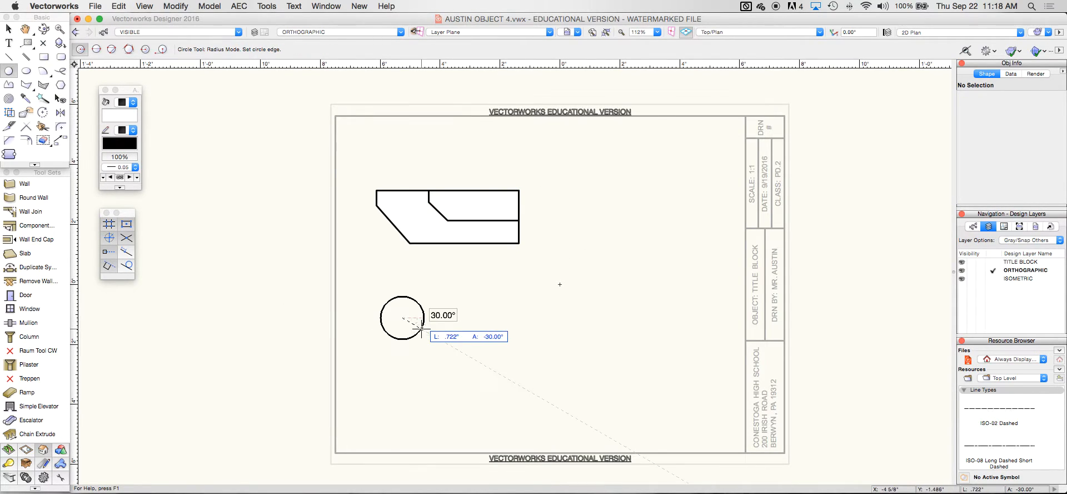
key("Tab")
type(".25")
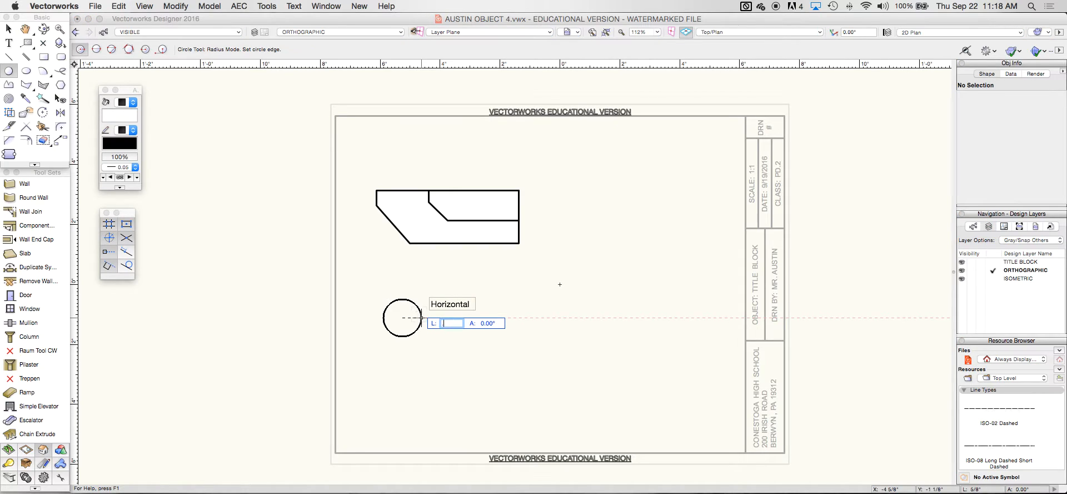
key("Return")
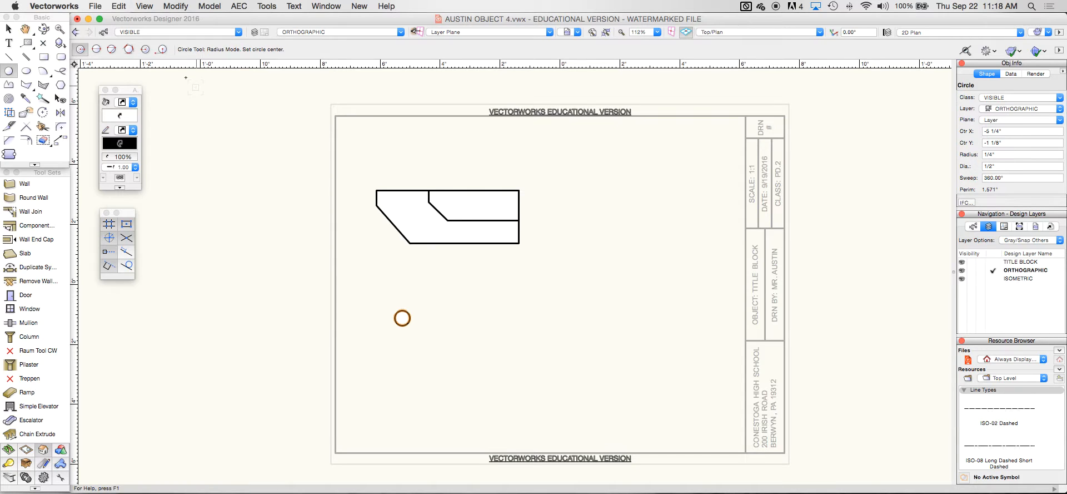
Relocate the user origin to the front outline's top-left corner, disabling future confirmations
left_click_drag(76, 65, 111, 70)
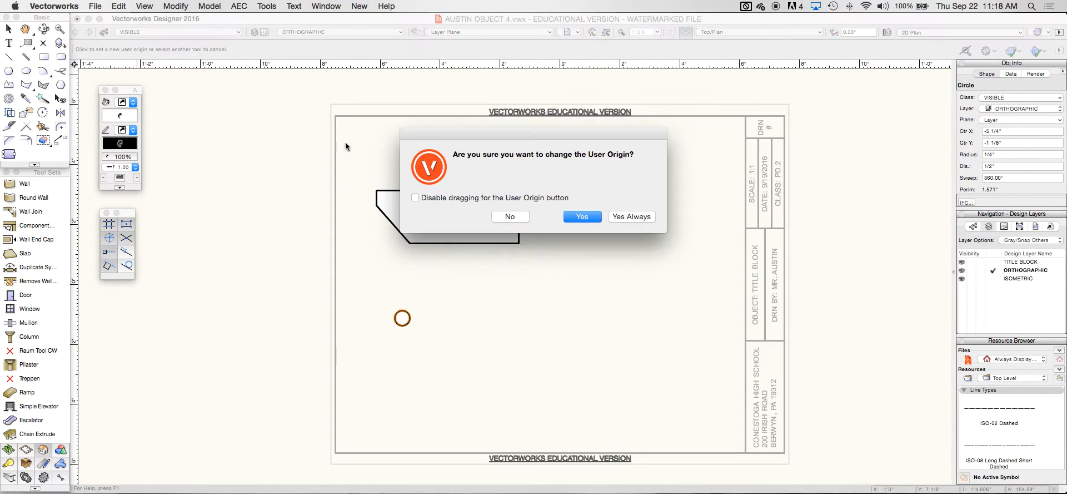
left_click(415, 198)
left_click(582, 216)
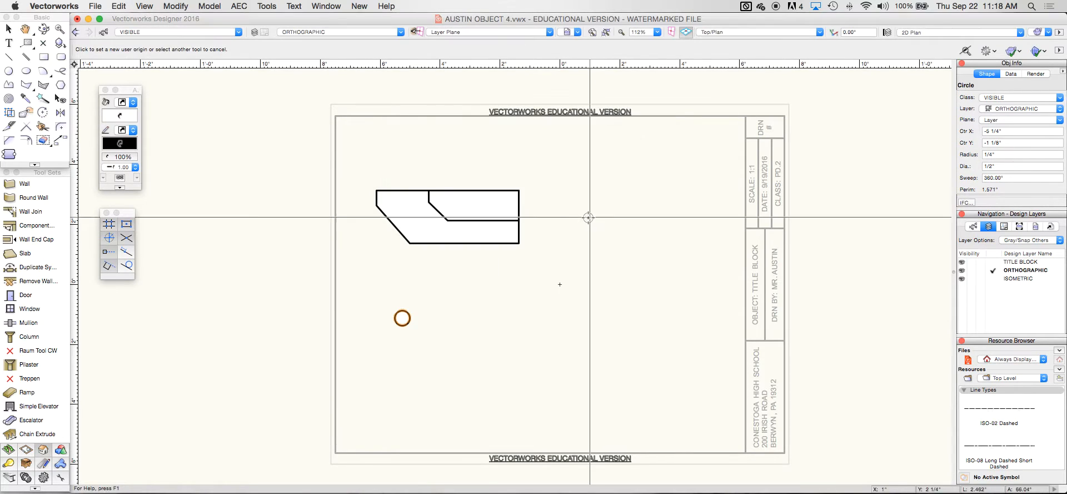
left_click(377, 190)
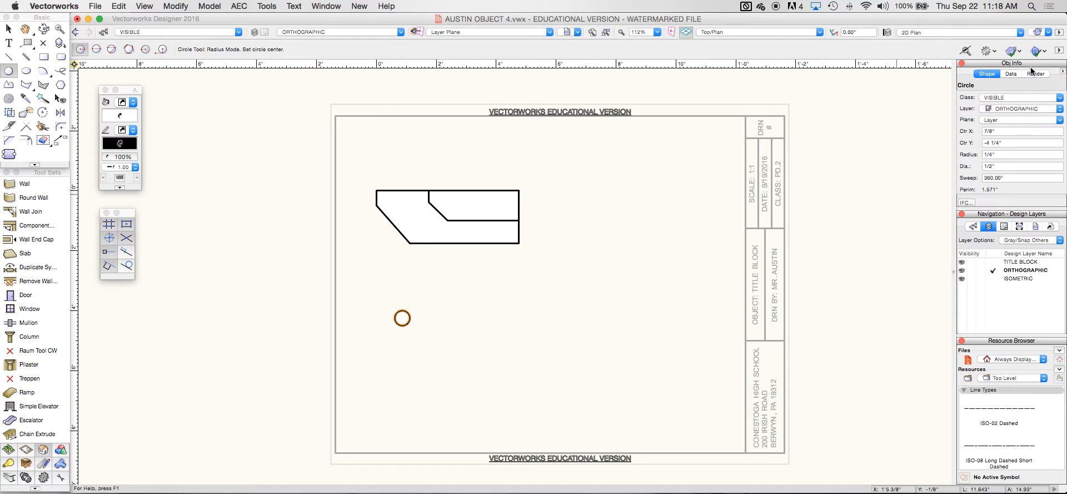
In the floated Object Info palette, set the circle's centre to X 1 3/8", Y -1"
left_click_drag(1031, 62, 703, 75)
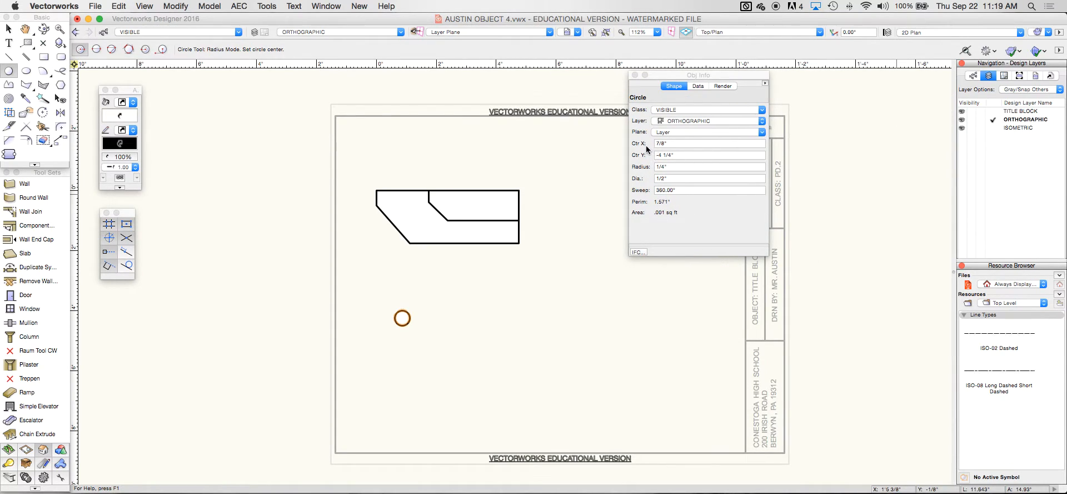
left_click(685, 154)
type("-")
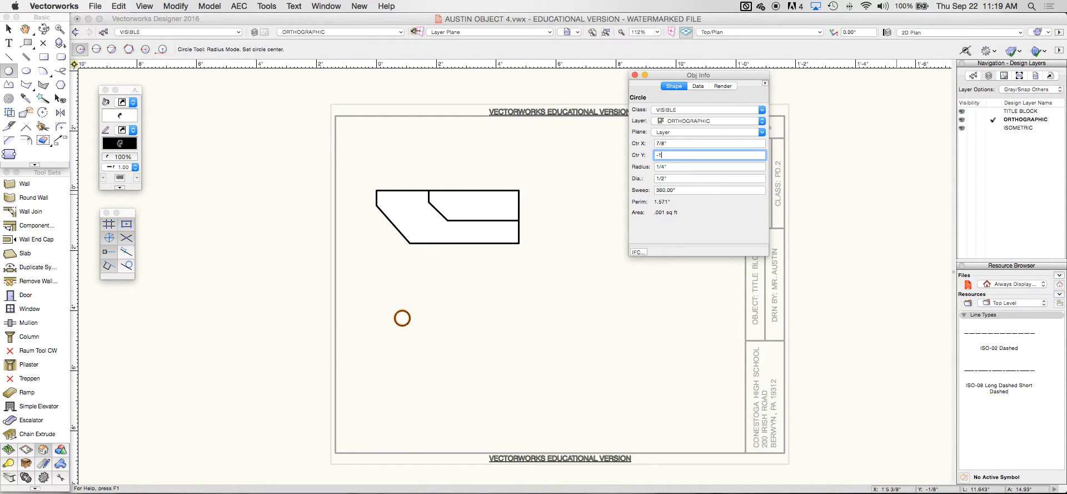
type("1")
key("Return")
left_click(651, 143)
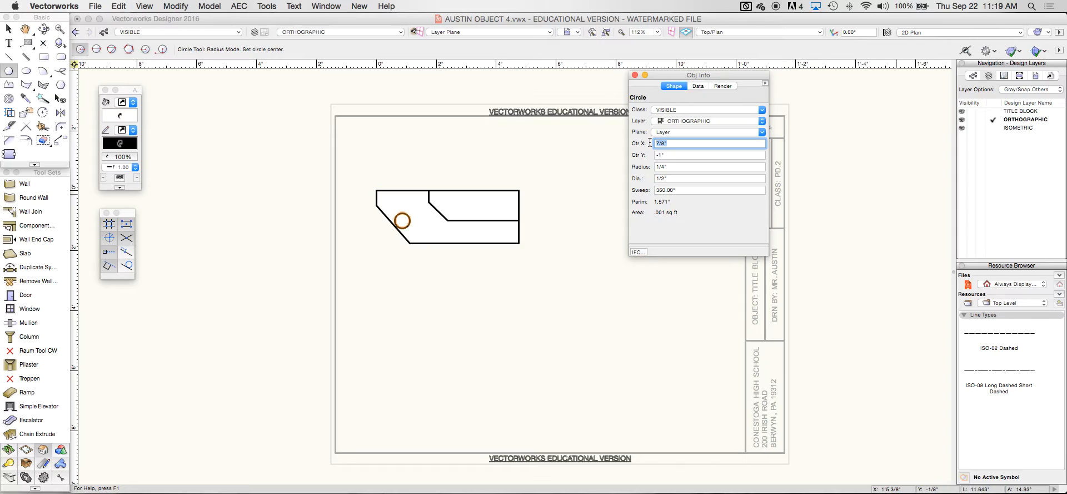
type("1 3")
key("Return")
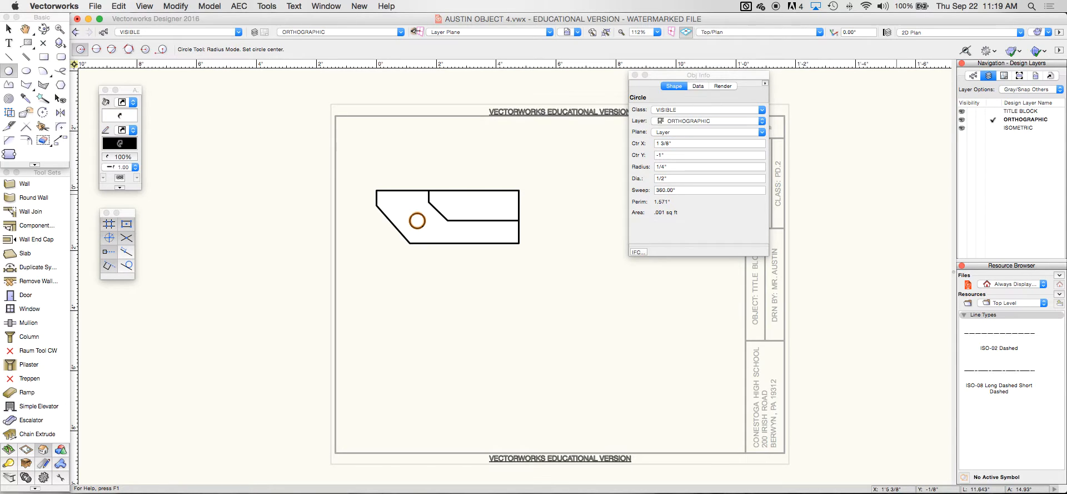
mouse_move(649, 75)
left_mouse_down()
mouse_move(751, 76)
mouse_move(949, 32)
mouse_move(983, 61)
left_mouse_up()
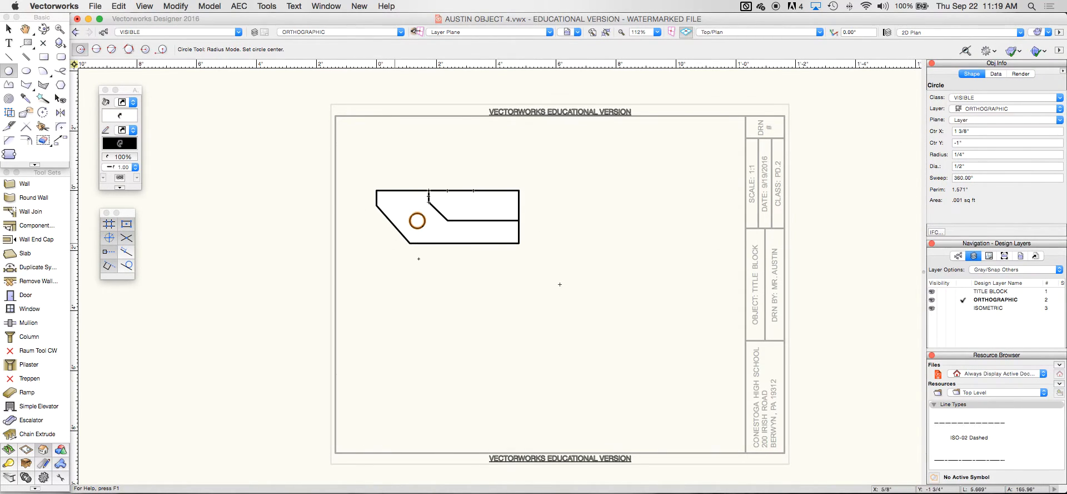
Draw GUIDE-class vertical lines down from the top-left and lower-left corners and the circle's edges
left_click(8, 57)
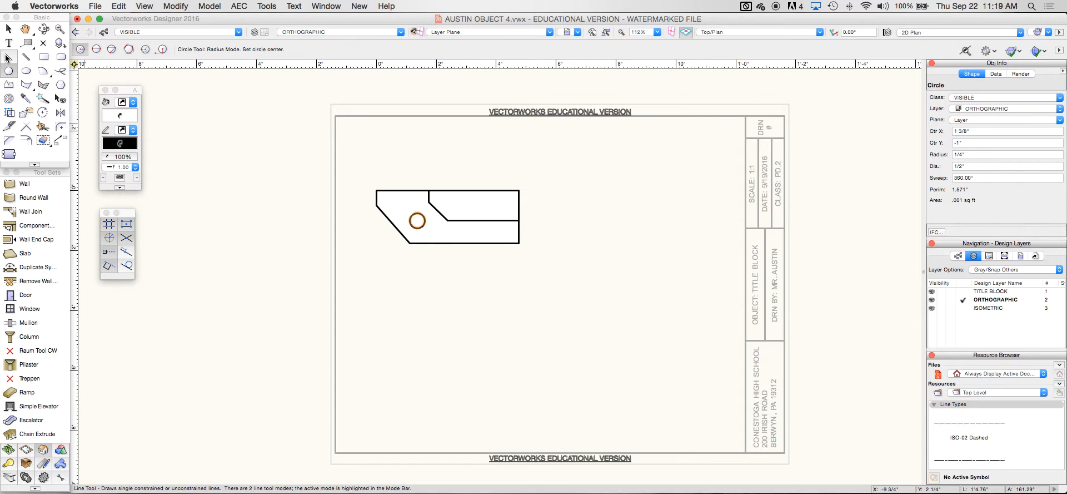
left_click(148, 32)
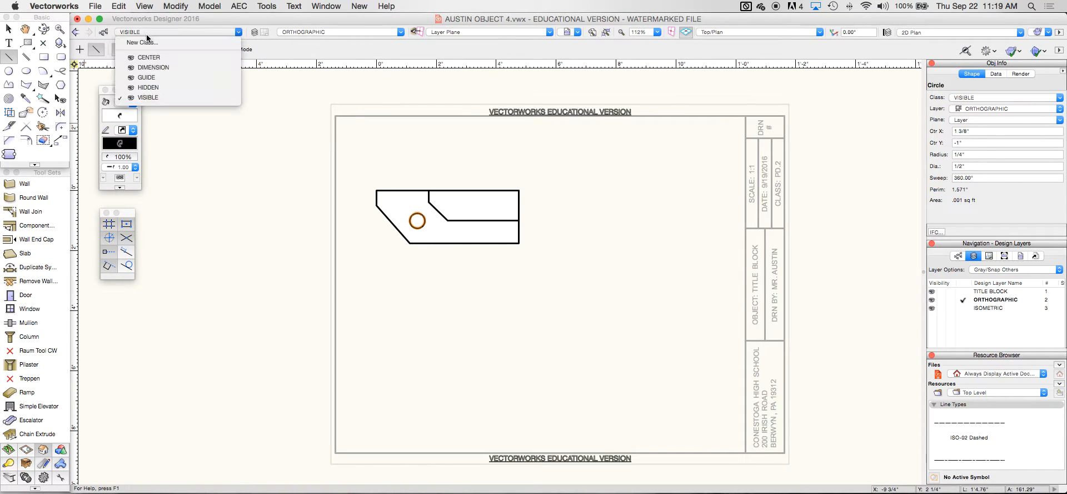
left_click(149, 77)
left_click(377, 205)
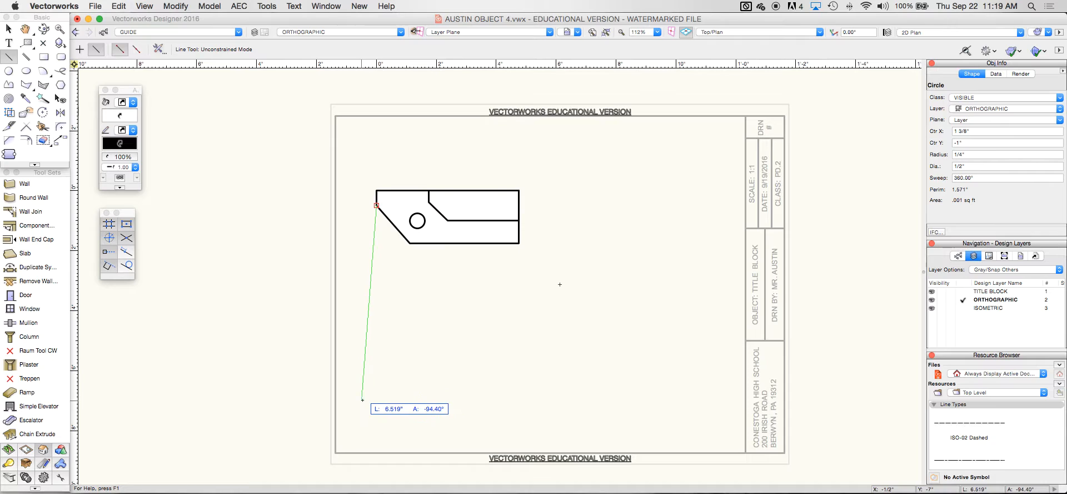
left_click(377, 430)
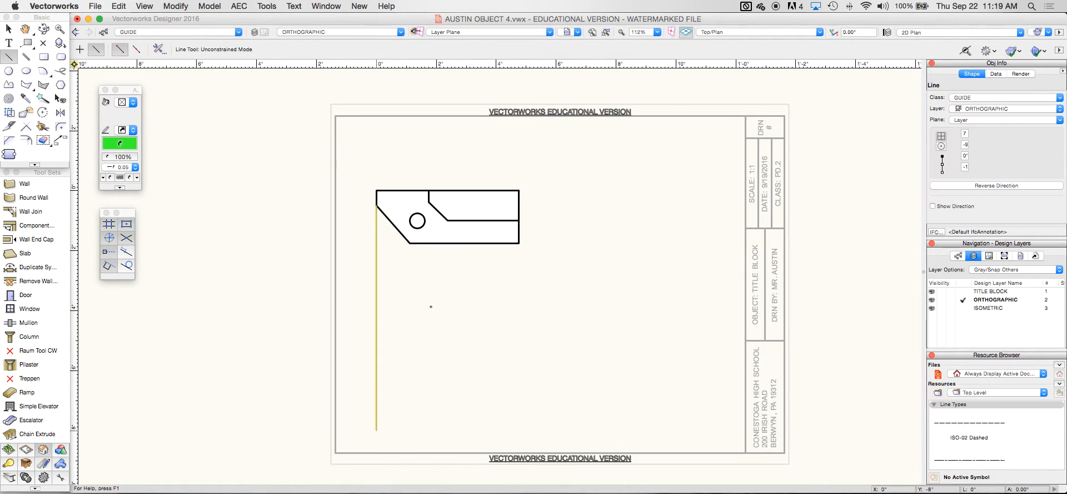
left_click(410, 243)
left_click(409, 433)
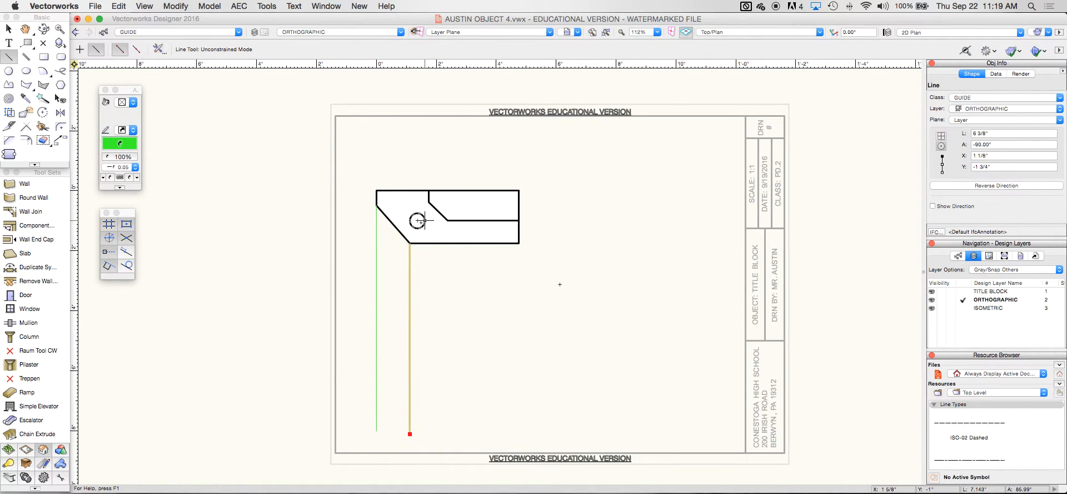
left_click(410, 221)
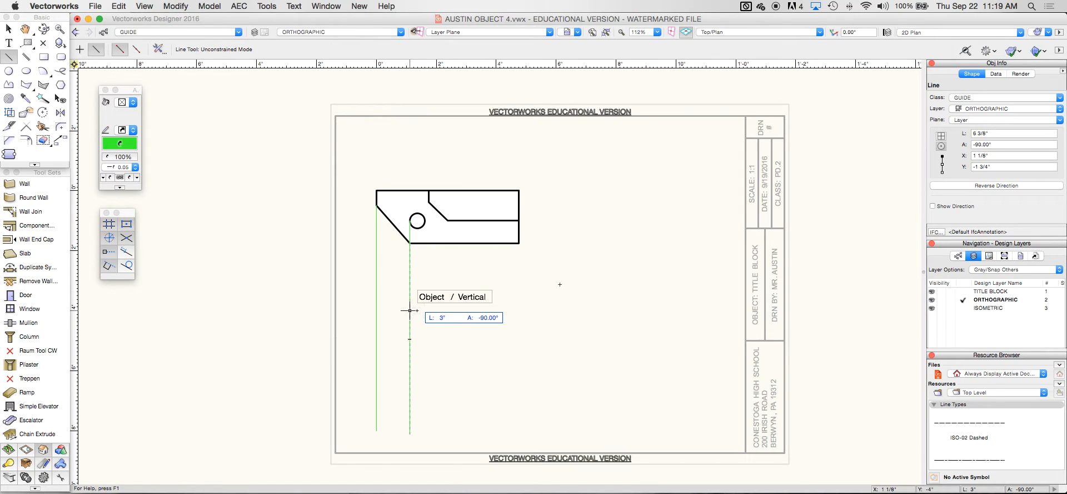
left_click(409, 243)
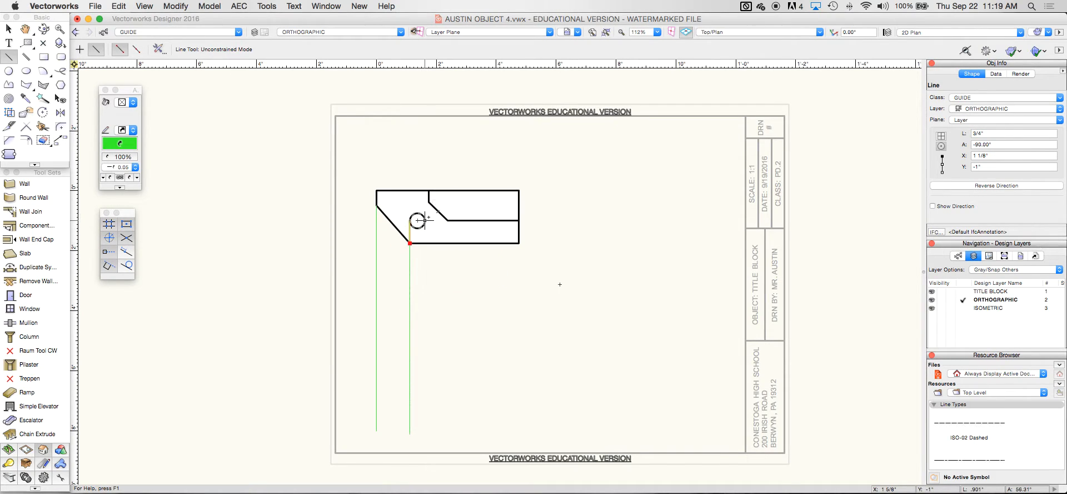
left_click(425, 220)
left_click(424, 434)
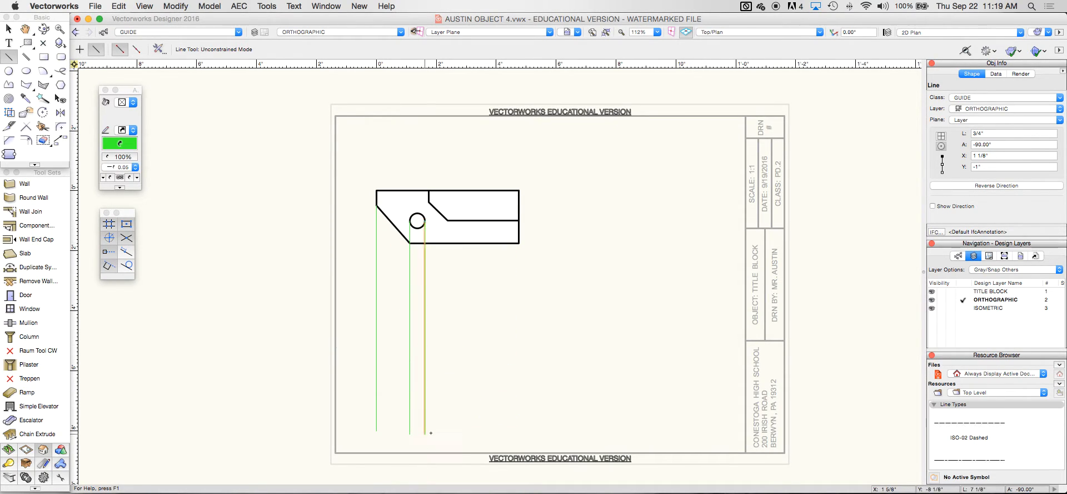
Add GUIDE lines down from the circle's centre, the notch, the top edge and the lower-right corner
left_click(417, 221)
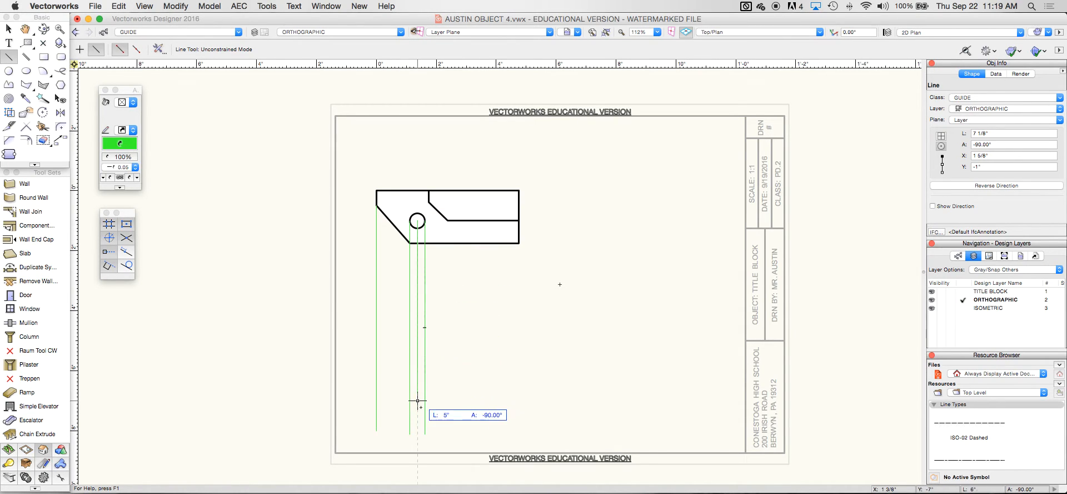
left_click(418, 434)
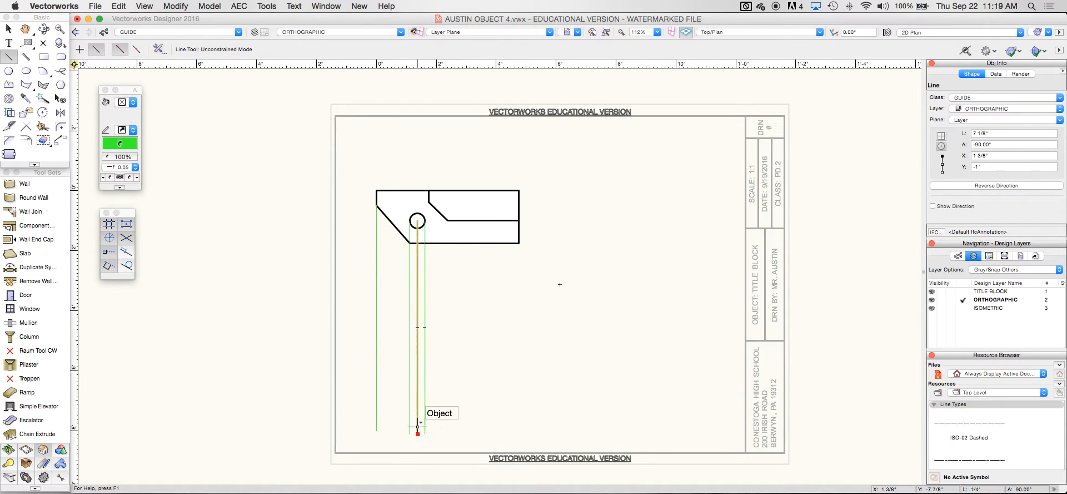
left_click(448, 221)
left_click(447, 430)
left_click(429, 200)
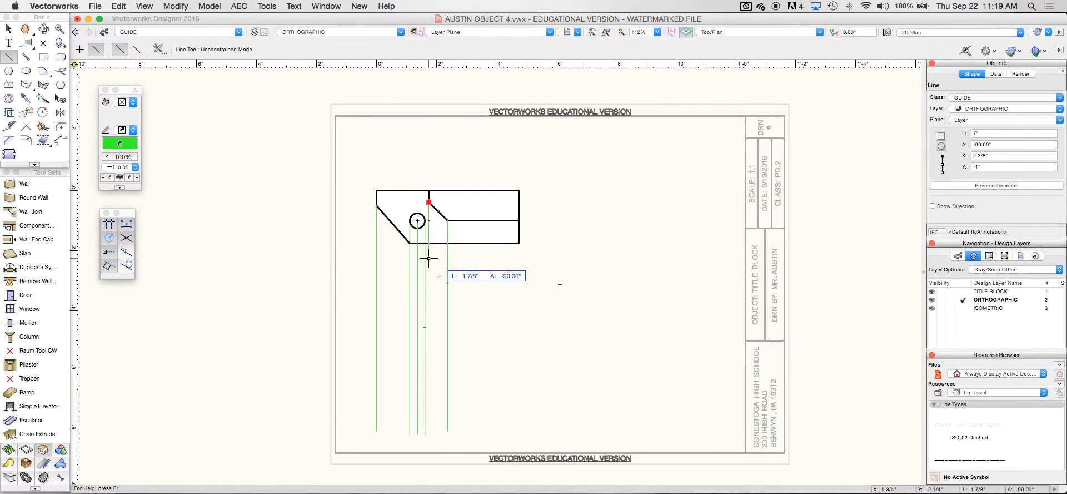
left_click(443, 427)
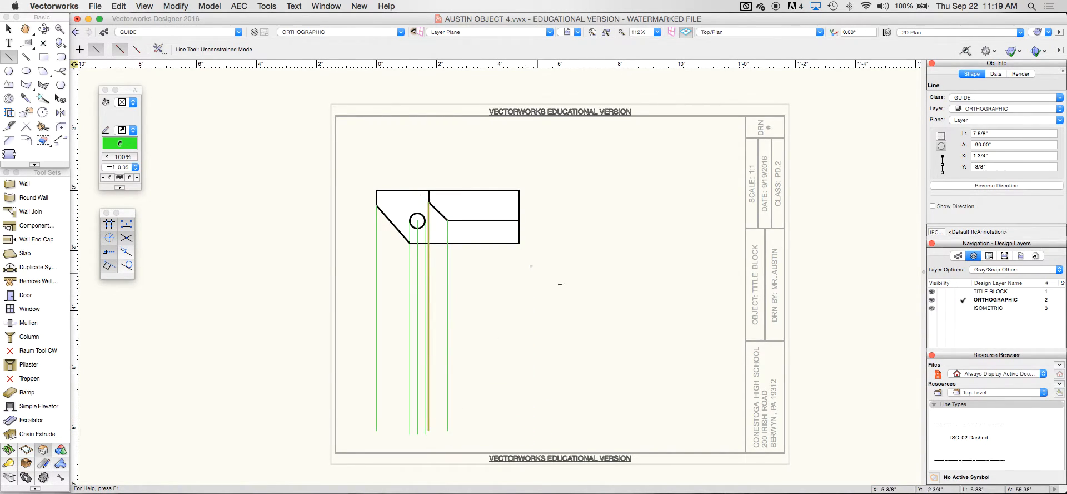
left_click(518, 243)
left_click(518, 430)
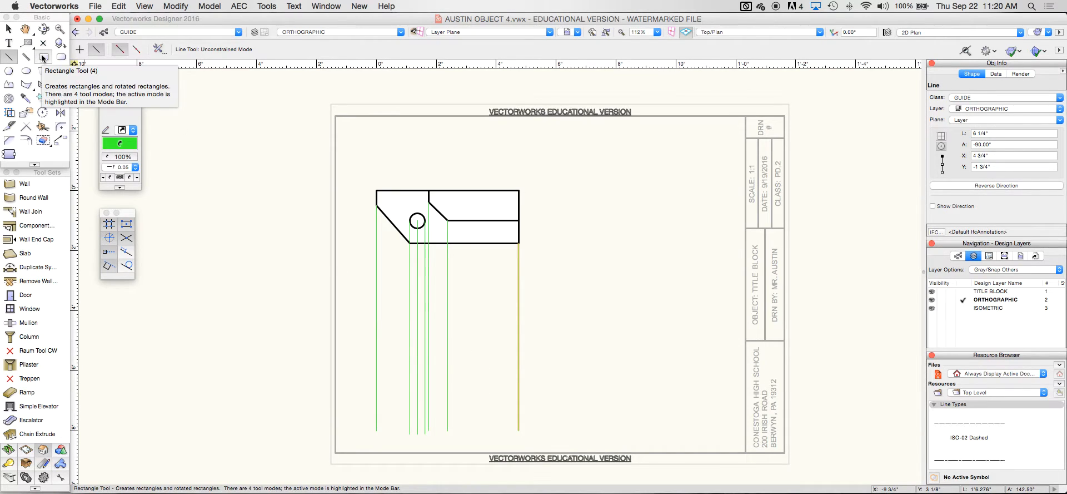
Draw a 4 3/4" by 3/4" VISIBLE-class rectangle starting on the leftmost guide
left_click(43, 56)
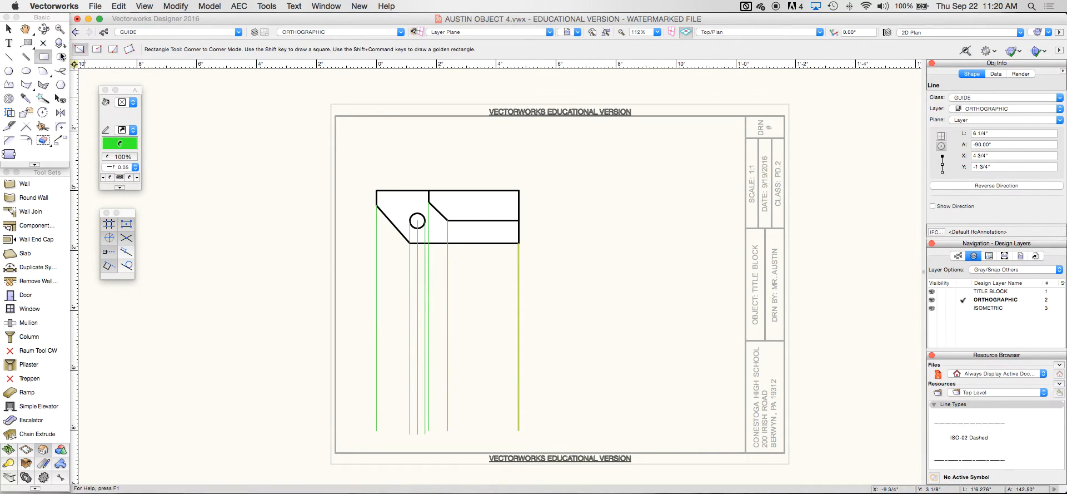
left_click(136, 32)
left_click(148, 97)
left_click(377, 340)
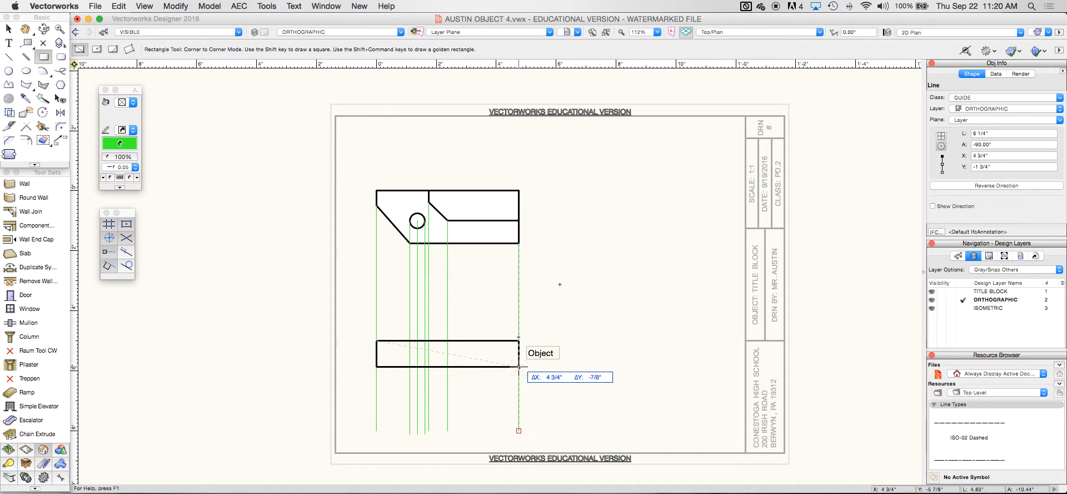
key("Tab")
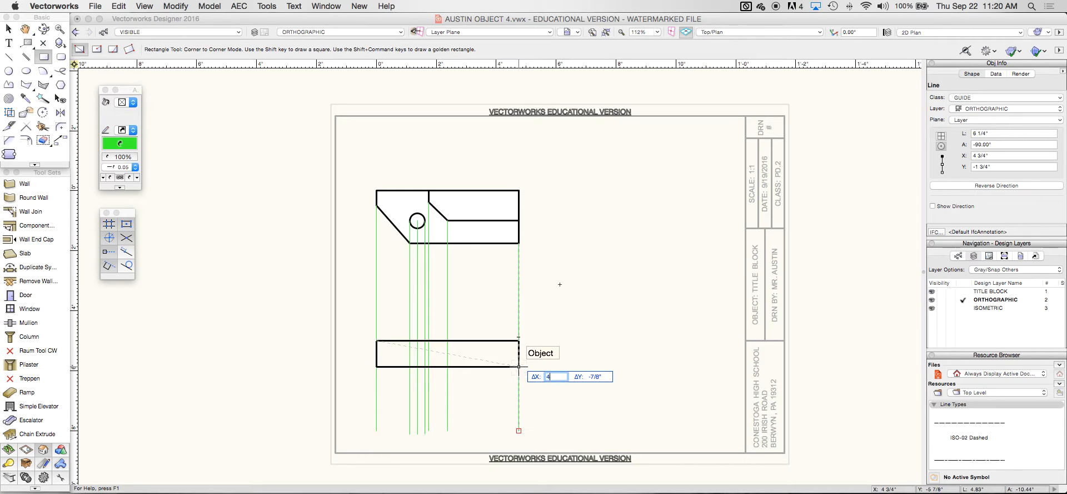
key("Return")
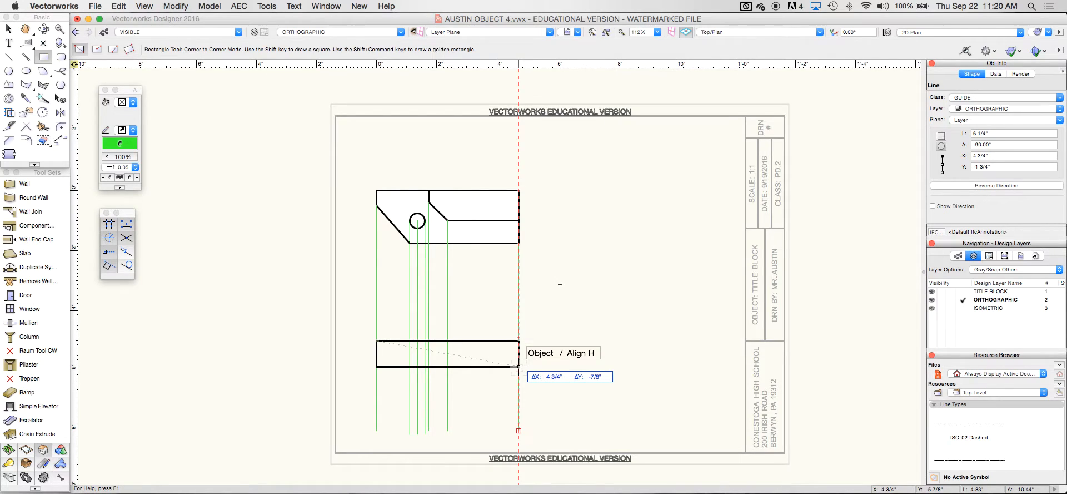
key("Tab")
key("Tab")
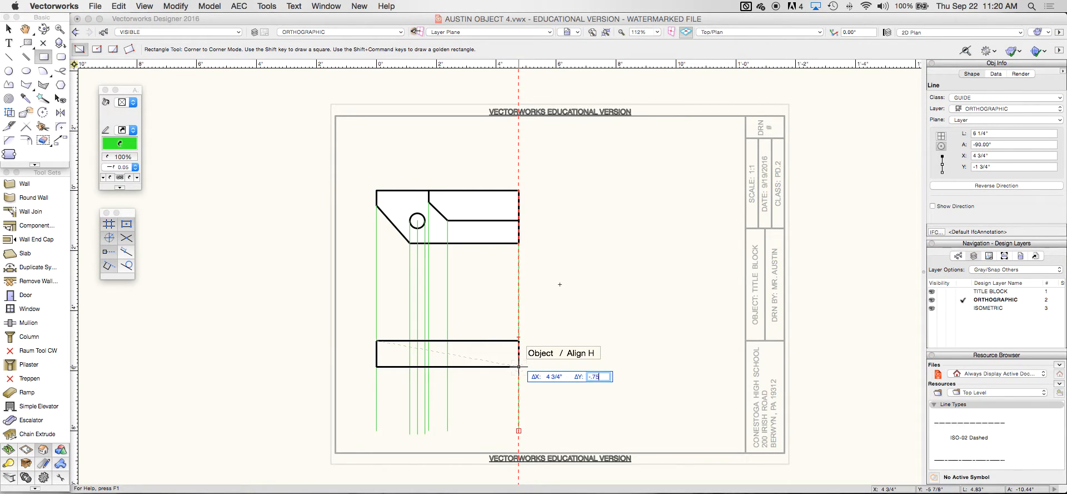
type("-.75")
key("Return")
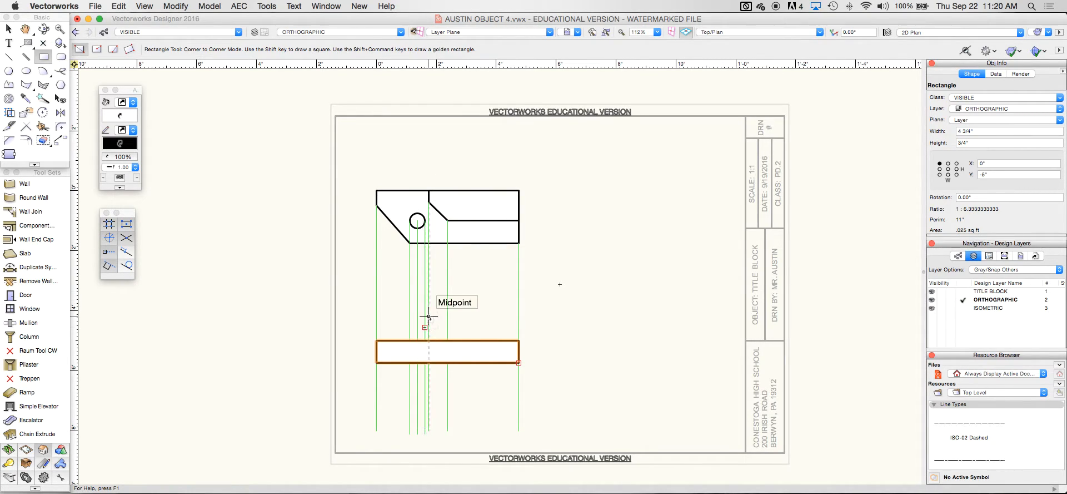
Draw a 3" by 3/4" rectangle above it
left_click(428, 284)
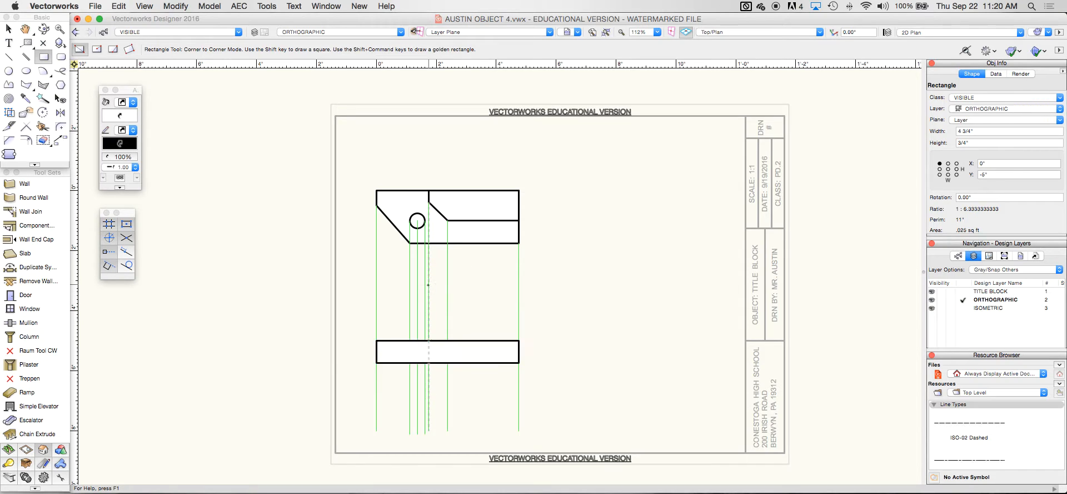
key("Tab")
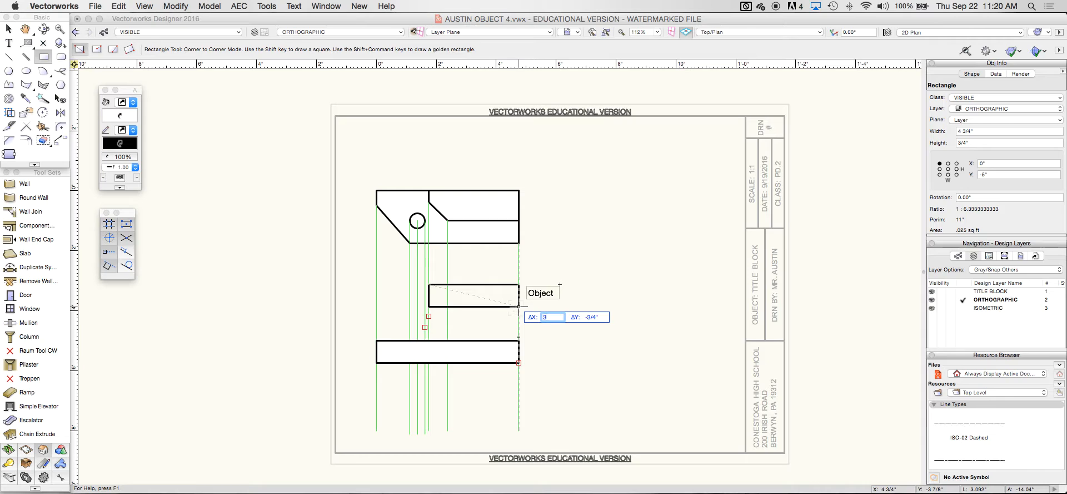
key("Tab")
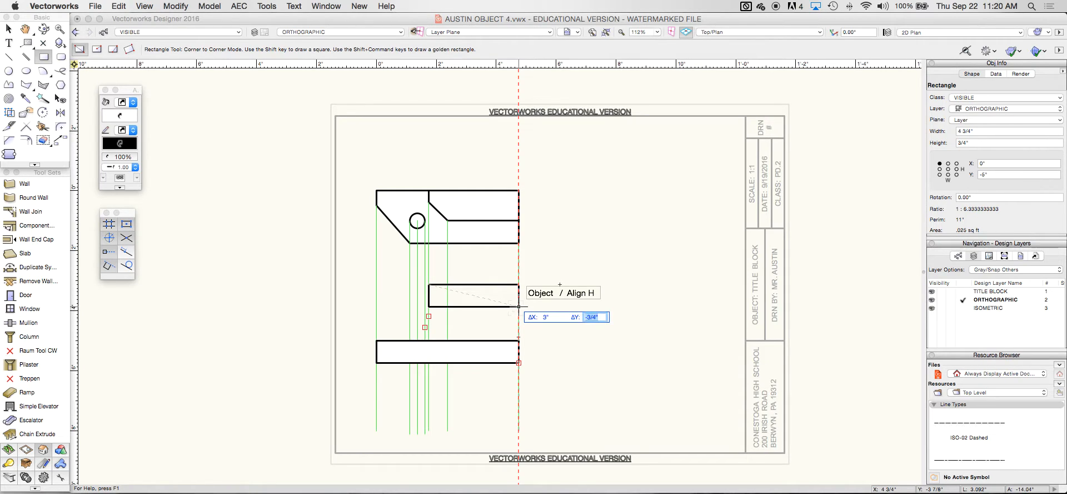
key("Return")
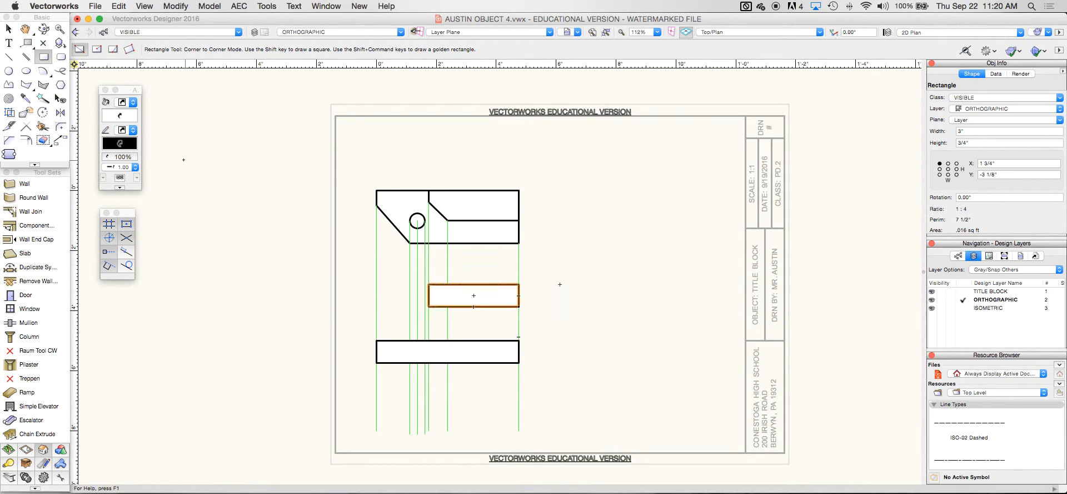
Drop the 3" block onto the long rectangle's right end and draw two 3/4" vertical edge lines
left_click(8, 28)
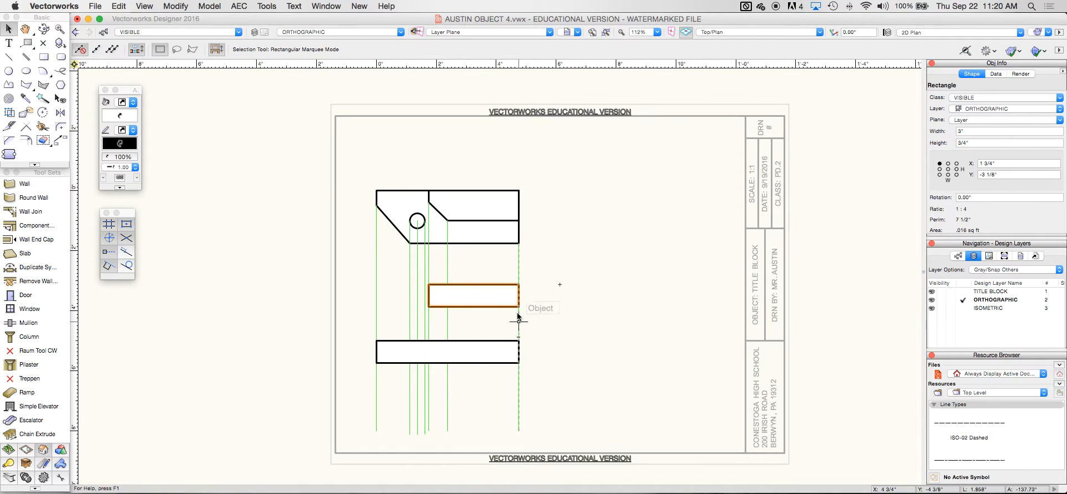
left_click_drag(518, 306, 518, 340)
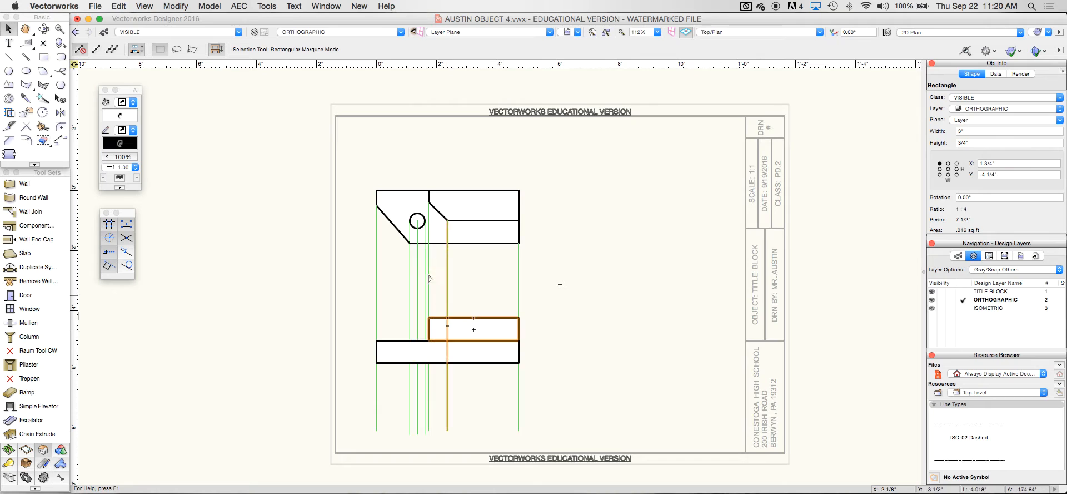
left_click(8, 57)
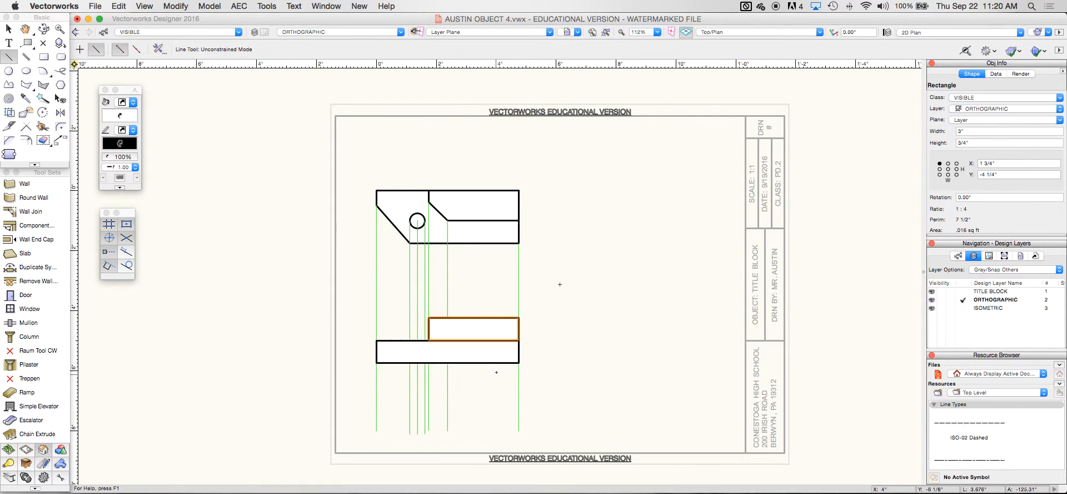
left_click(448, 318)
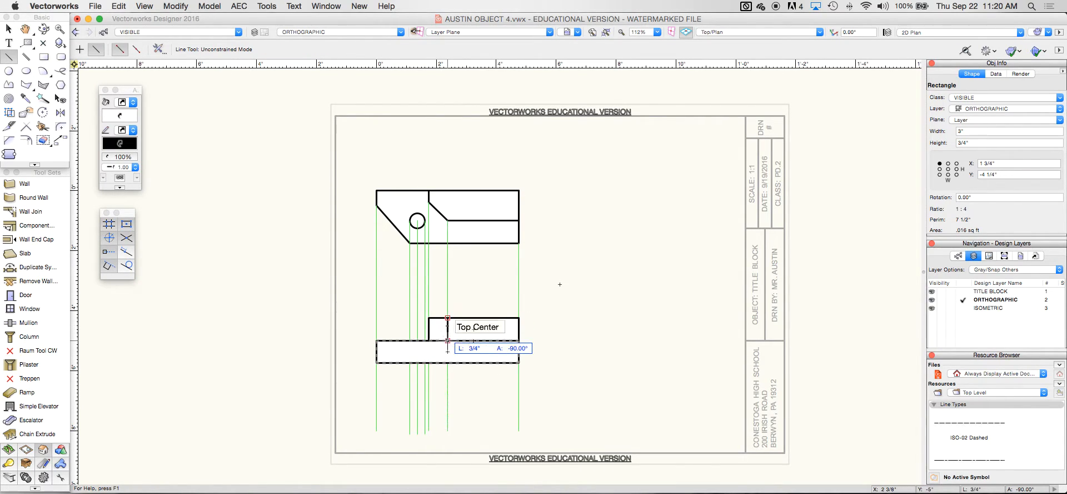
left_click(447, 340)
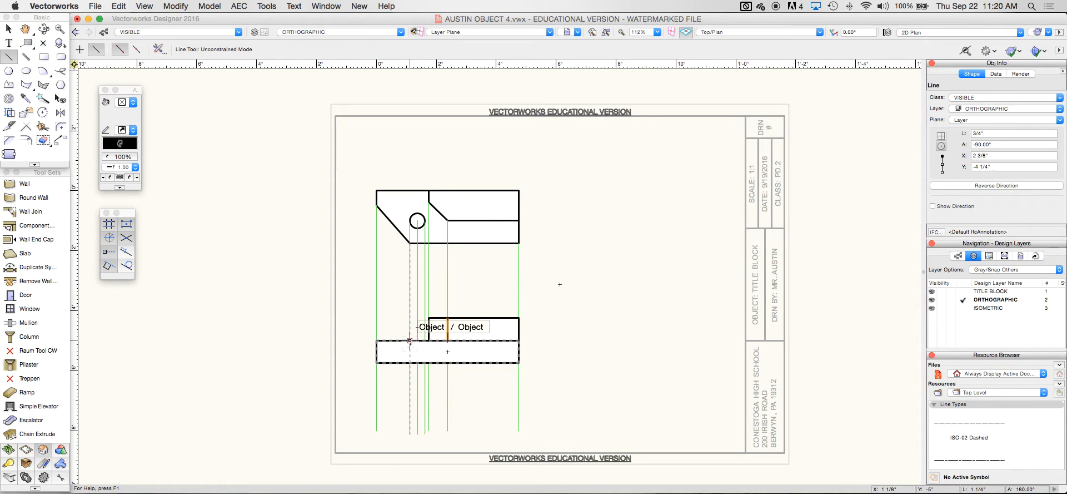
left_click(410, 340)
left_click(409, 363)
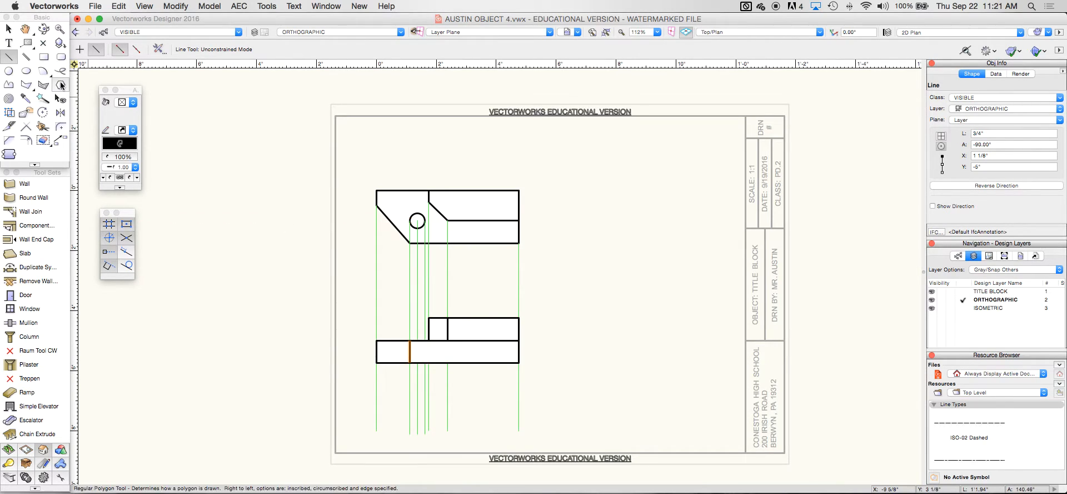
Draw a 3/4" HIDDEN-class line across the long top-view rectangle
left_click(143, 32)
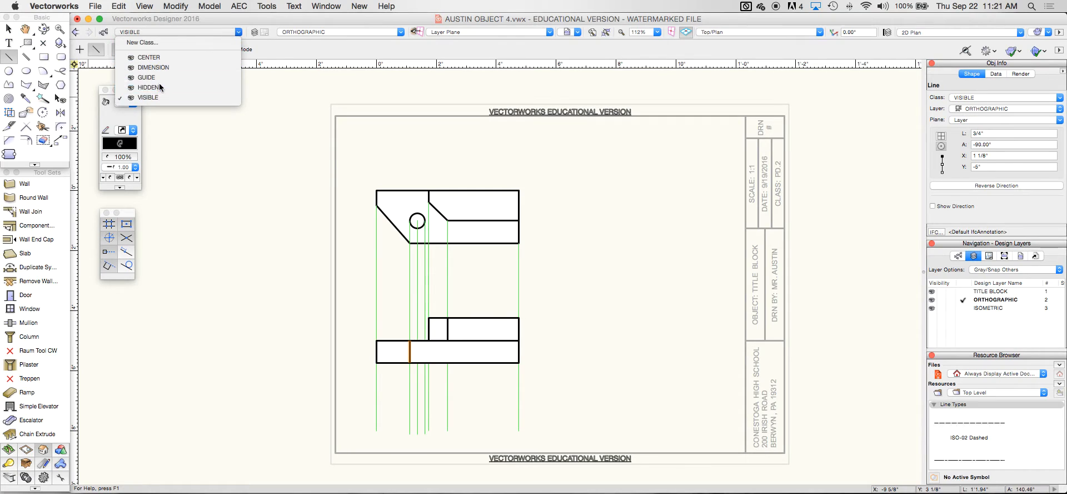
left_click(161, 78)
left_click(425, 340)
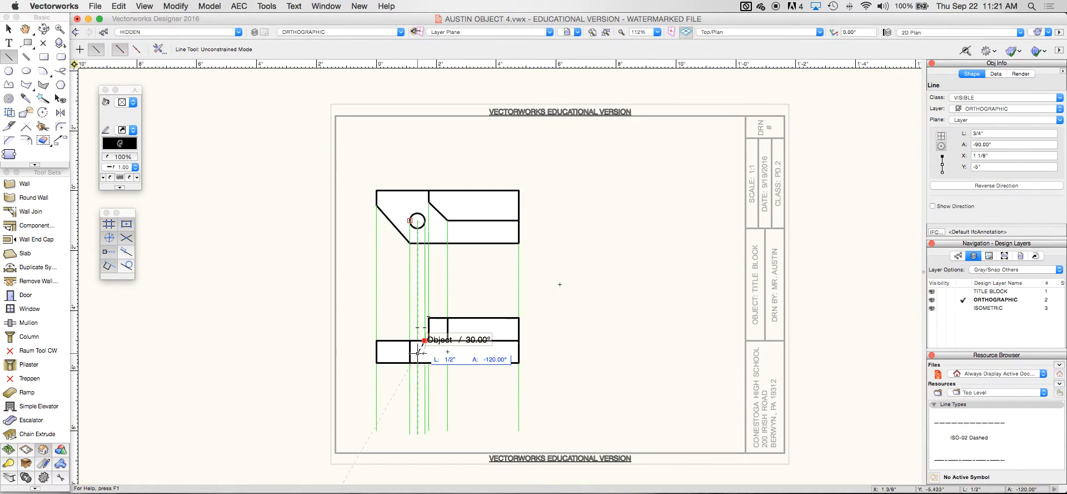
left_click(425, 363)
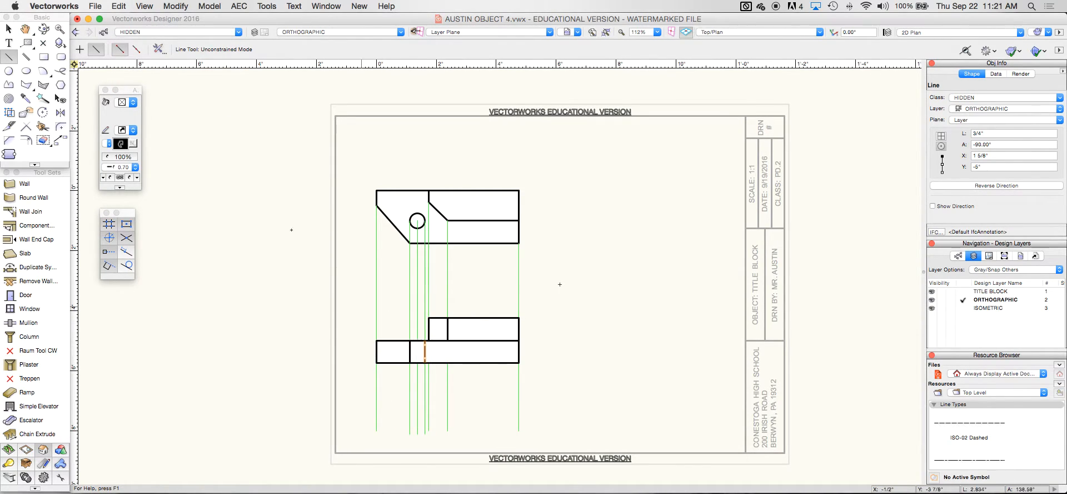
Draw the hole's CENTER-class vertical line through the long rectangle and nudge it upward
left_click(161, 33)
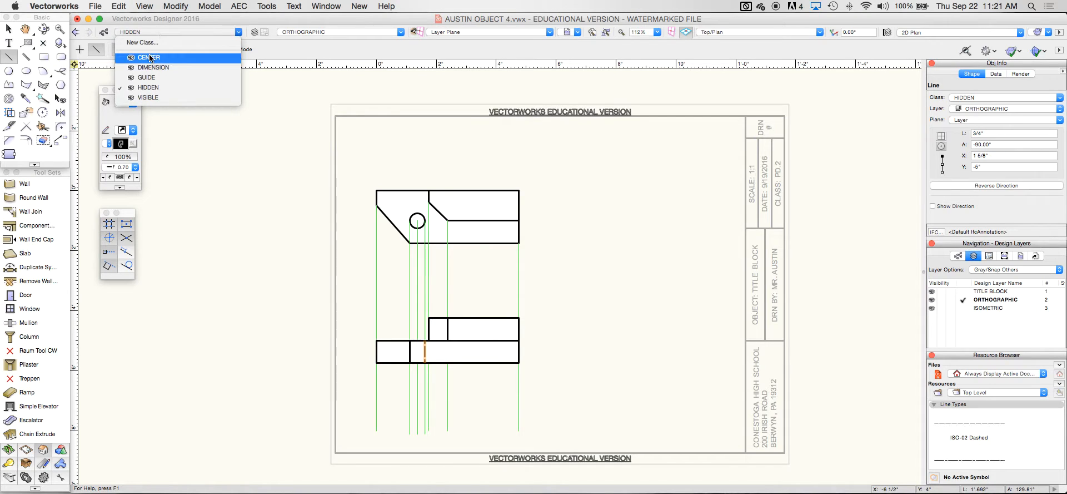
left_click(153, 58)
left_click(417, 340)
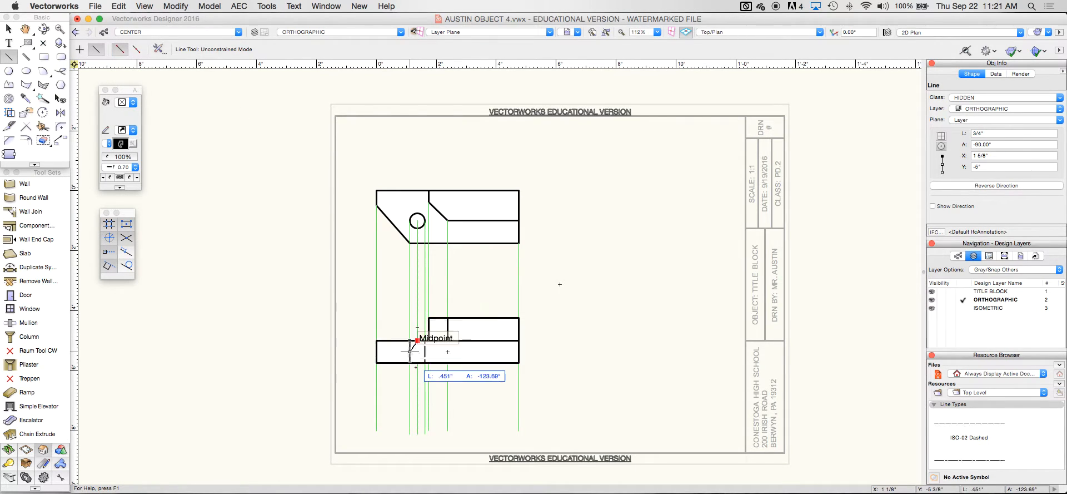
left_click(418, 373)
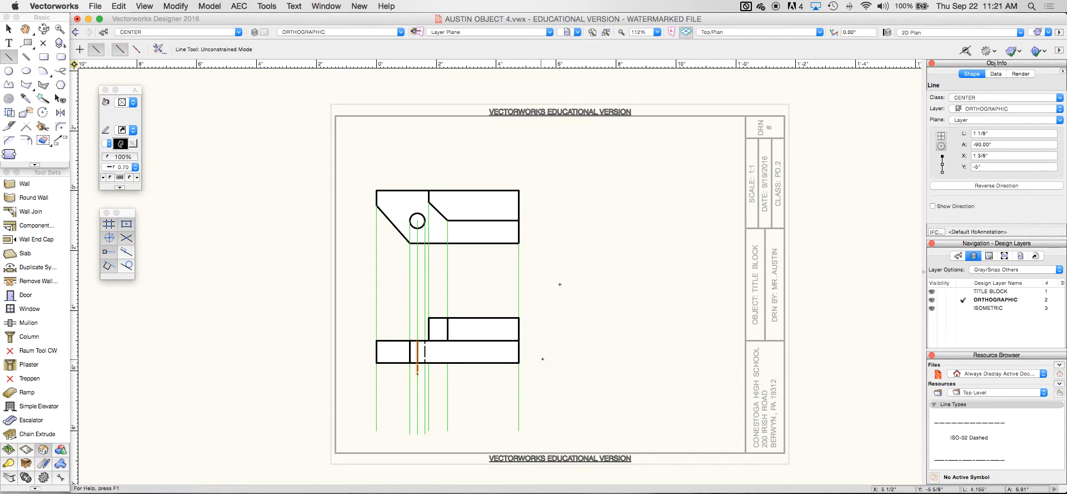
key("shift+Up")
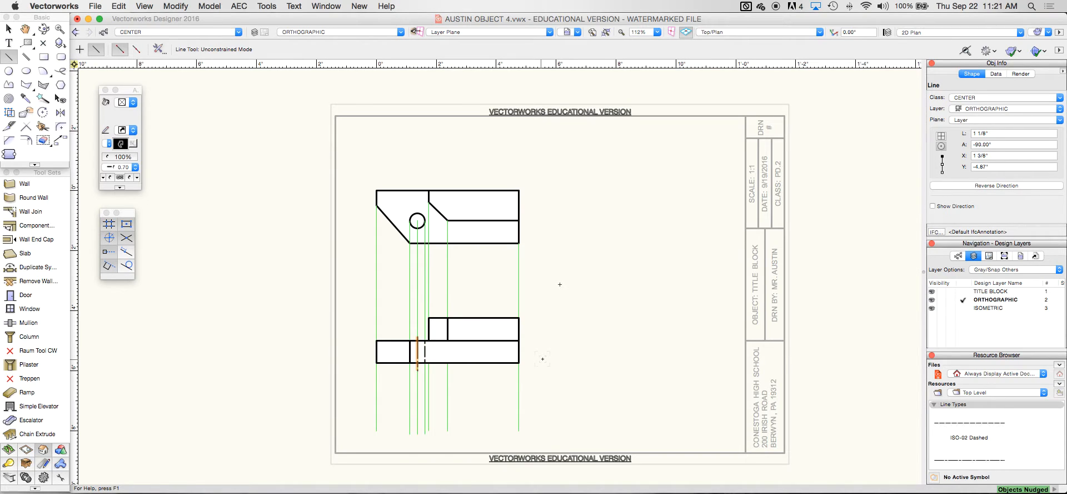
left_click(145, 32)
Draw GUIDE-class horizontals from the top view's right corners and a 45° miter line
left_click(149, 77)
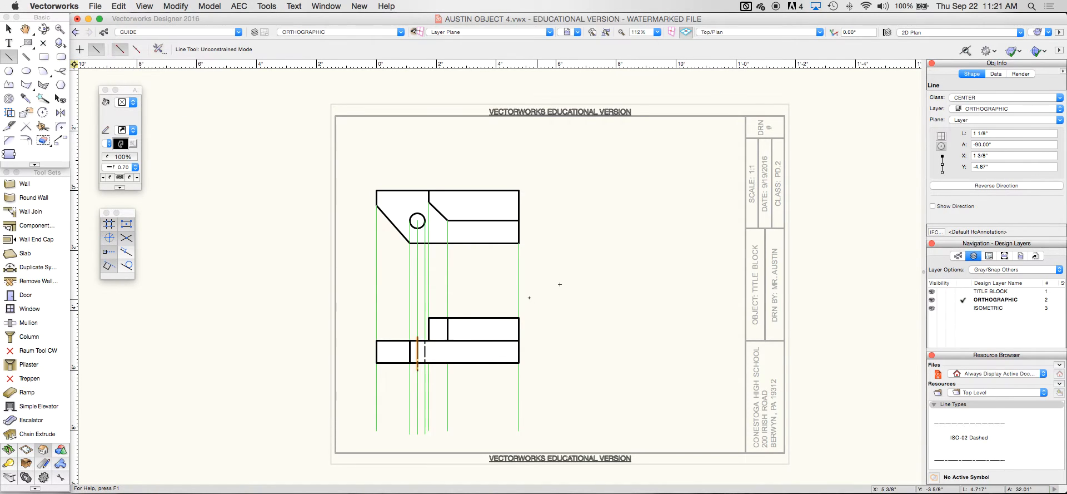
left_click(518, 317)
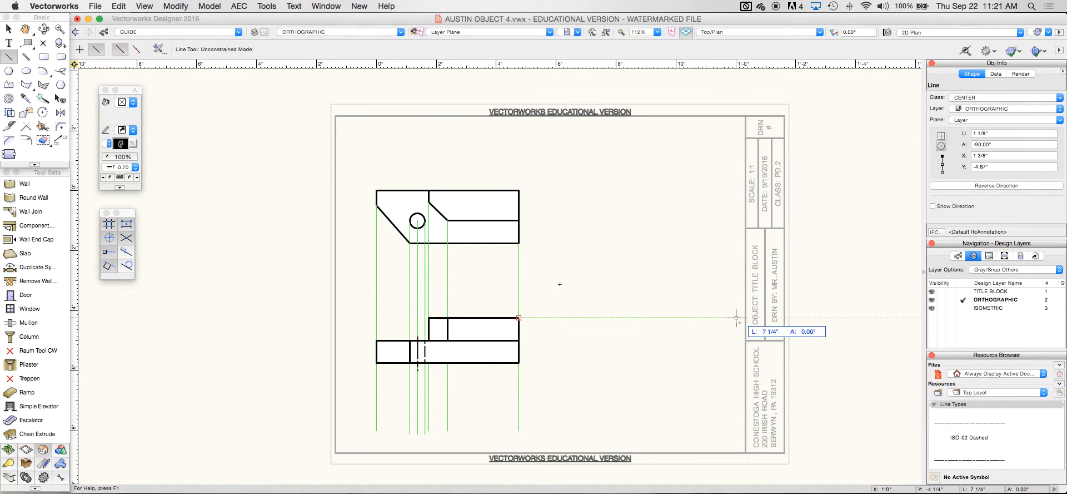
left_click(746, 318)
left_click(519, 362)
left_click(746, 362)
left_click(518, 318)
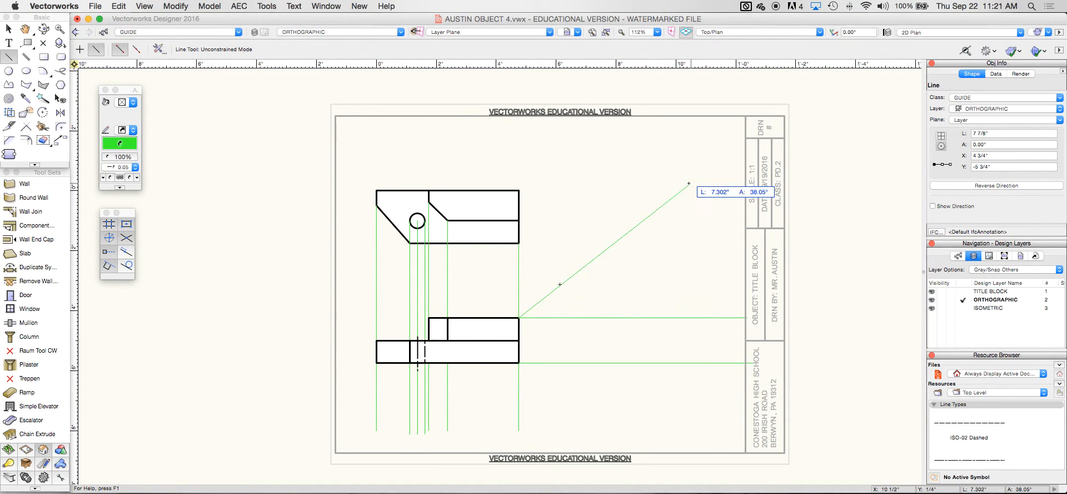
left_click(697, 139)
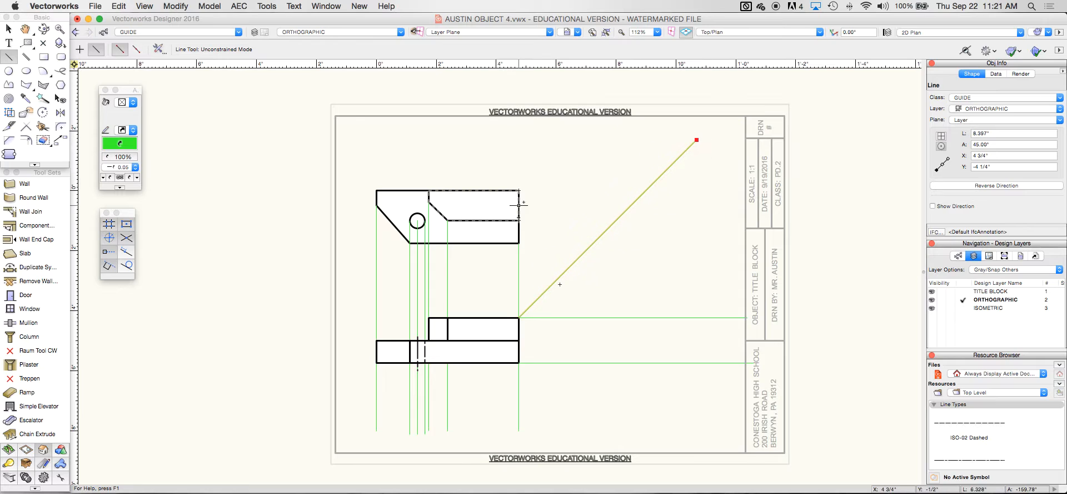
Project the front view's top, middle and bottom right edges to the miter, plus the hole's centre
left_click(518, 190)
left_click(646, 190)
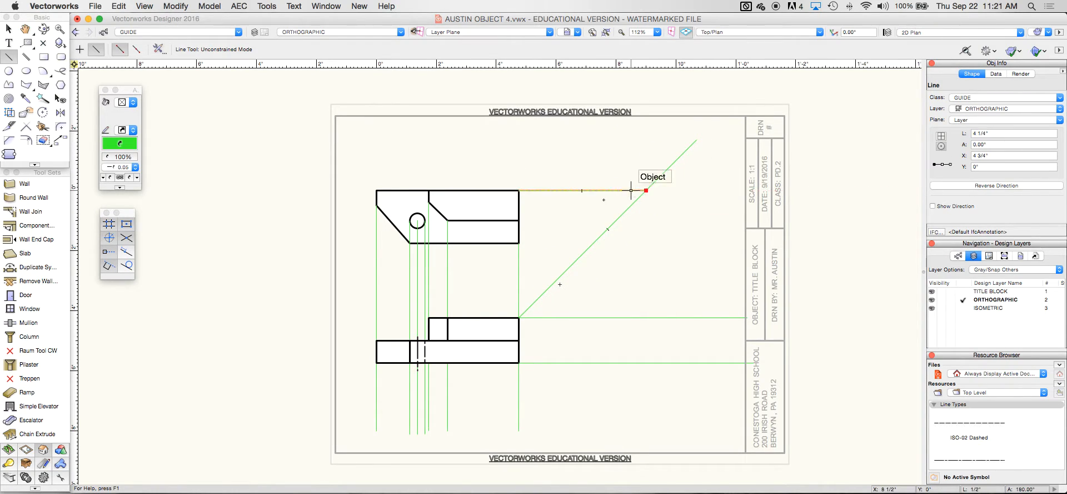
left_click(519, 220)
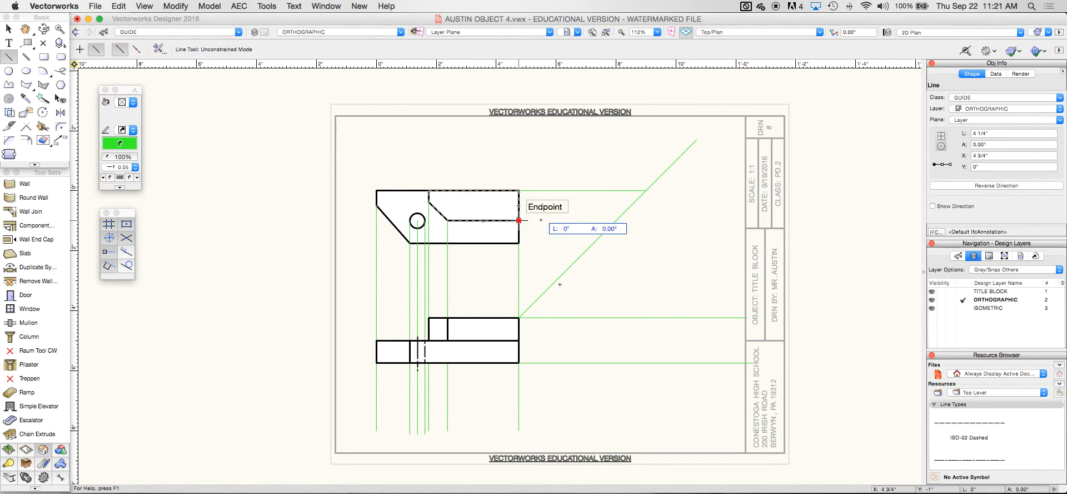
left_click(615, 220)
left_click(518, 243)
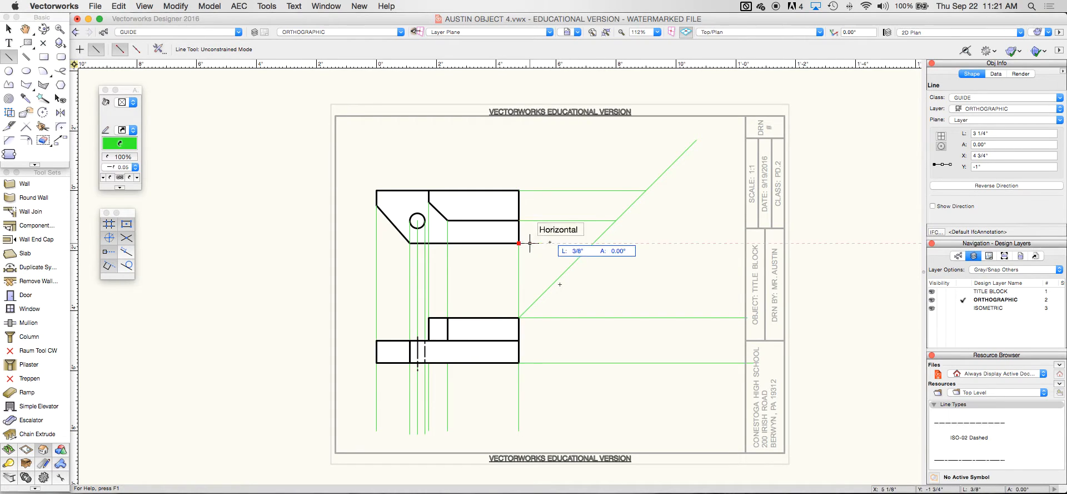
left_click(595, 243)
left_click(418, 221)
left_click(519, 220)
Project the circle's top and bottom, the top-left corner and the chamfer corner toward the miter
left_click(417, 213)
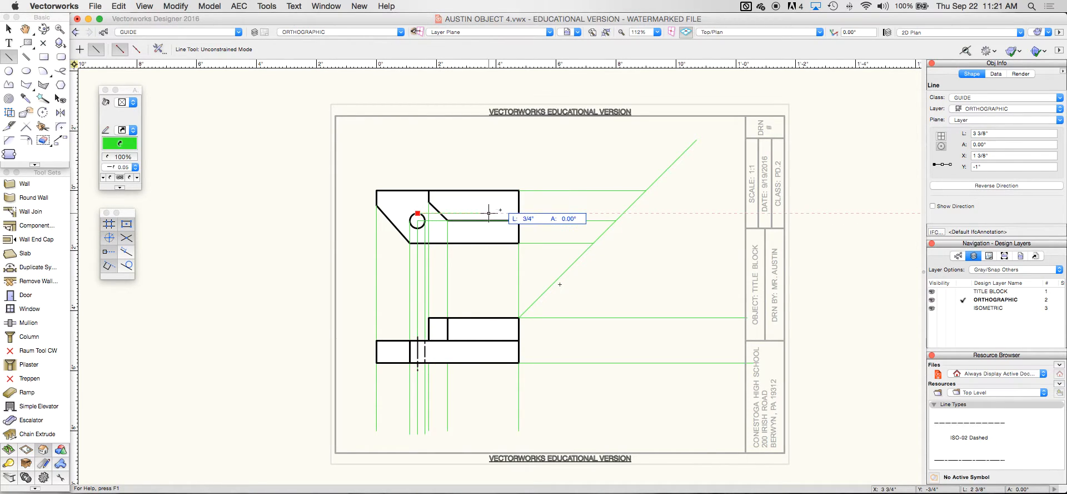
left_click(623, 213)
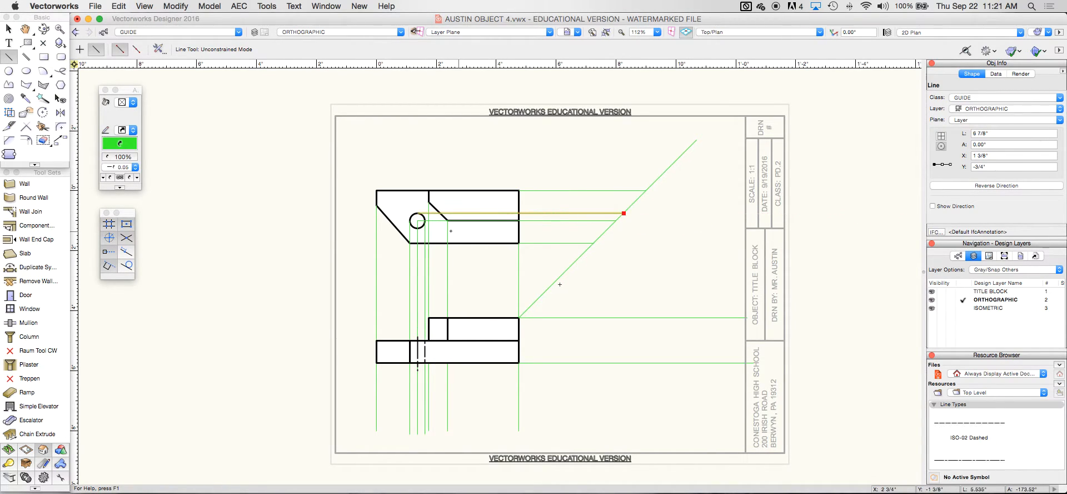
left_click(417, 228)
left_click(610, 228)
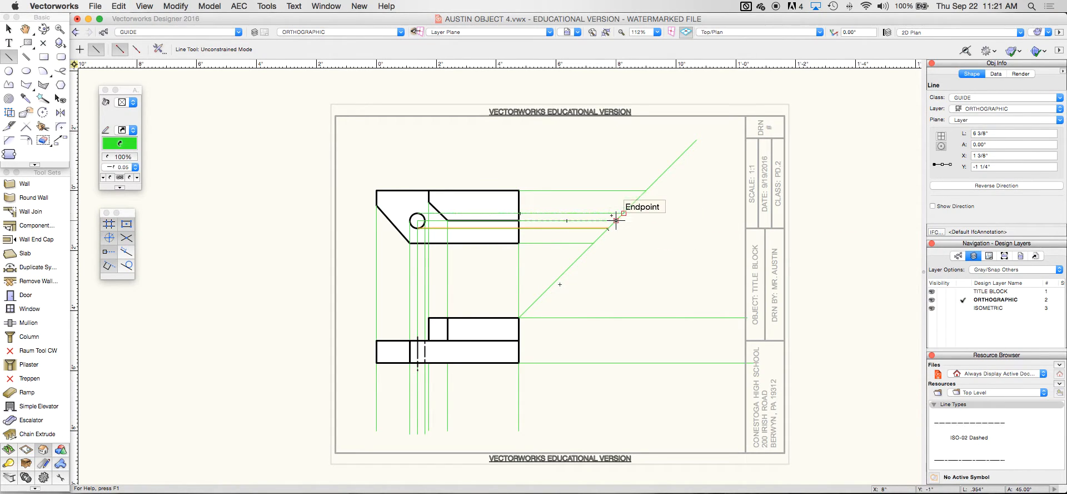
left_click(376, 206)
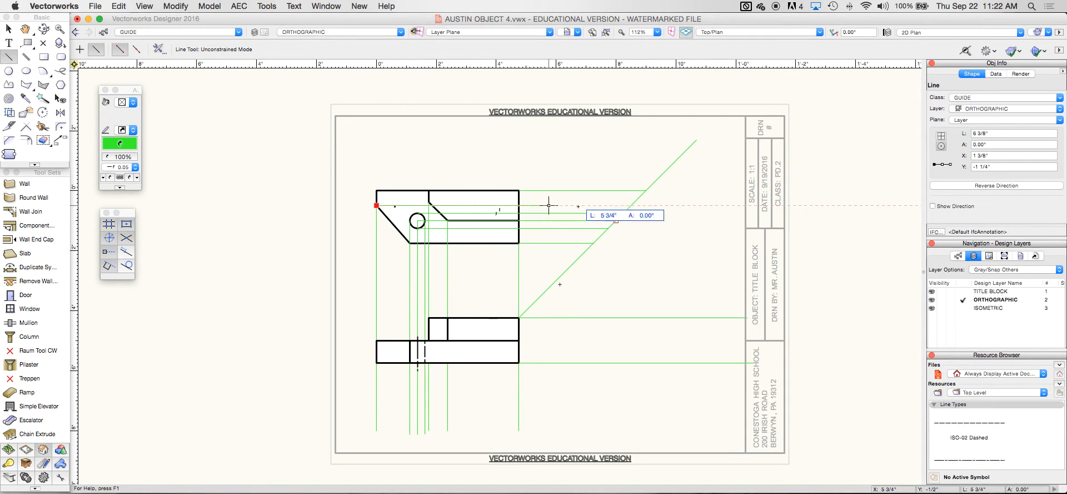
left_click(632, 205)
left_click(429, 201)
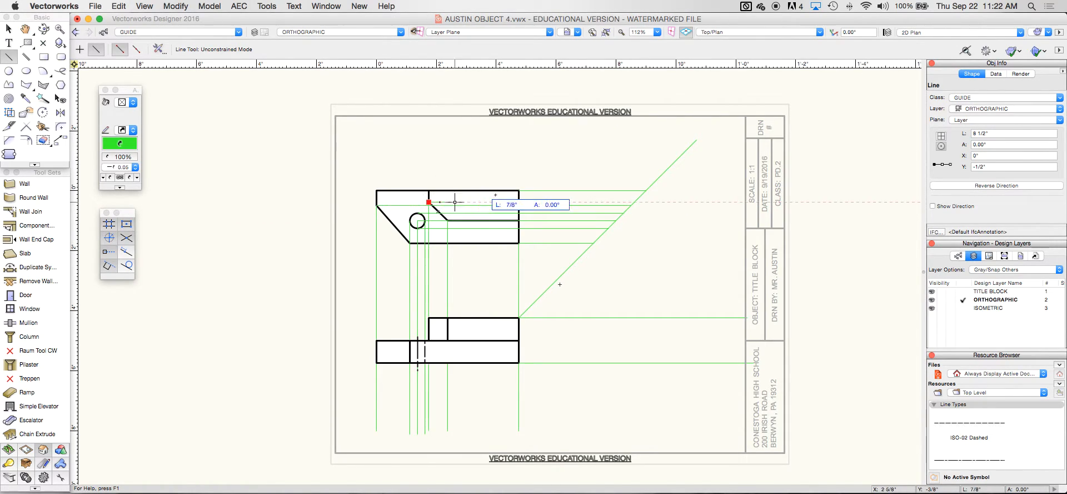
Drop seven vertical GUIDE lines down the sheet from the endpoints on the 45° miter line
left_click(635, 202)
left_click(635, 202)
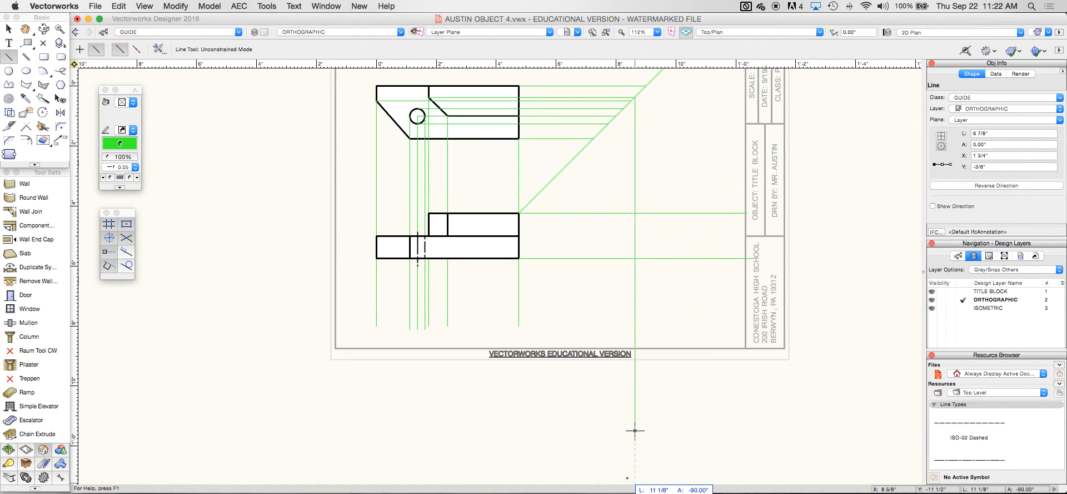
left_click(634, 310)
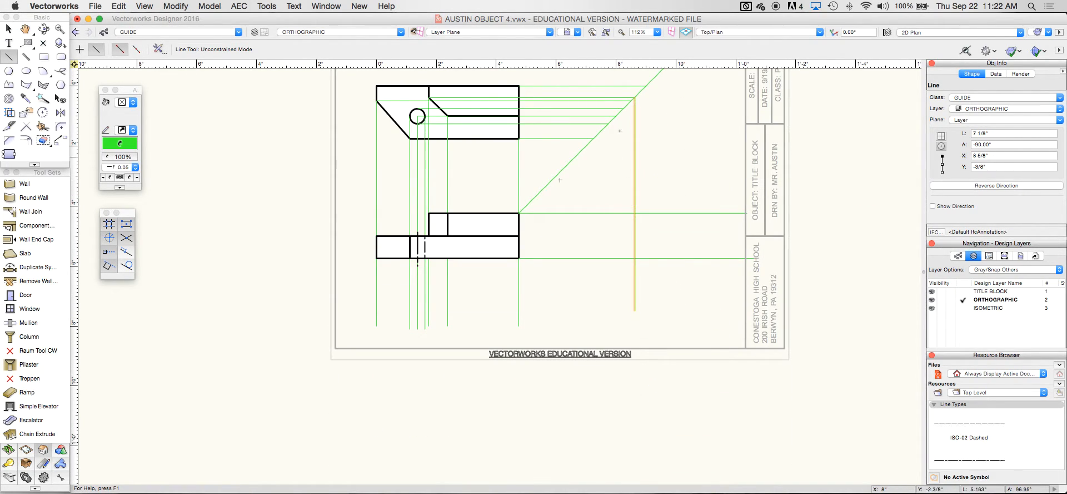
left_click(646, 85)
left_click(645, 281)
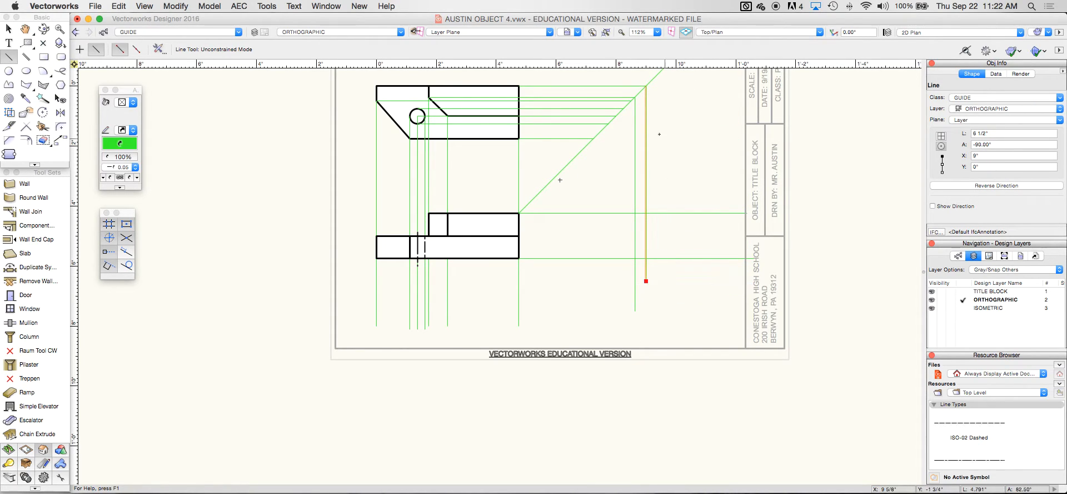
left_click(632, 100)
left_click(631, 273)
left_click(624, 108)
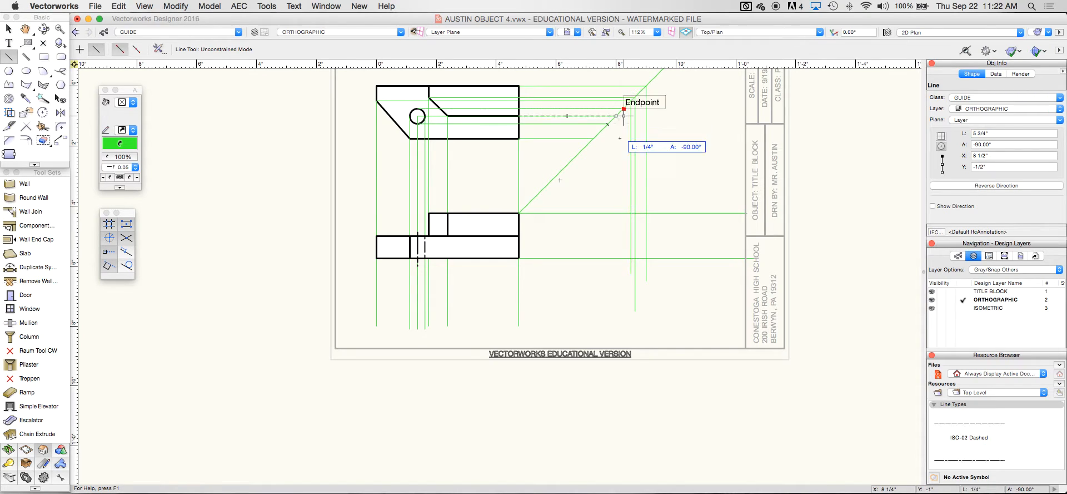
left_click(624, 272)
left_click(616, 115)
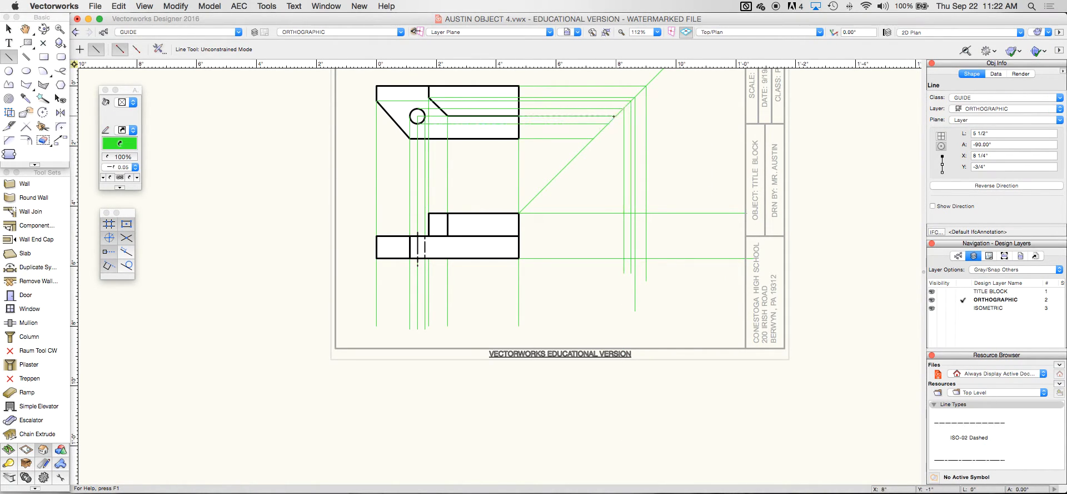
left_click(616, 273)
left_click(609, 125)
left_click(609, 299)
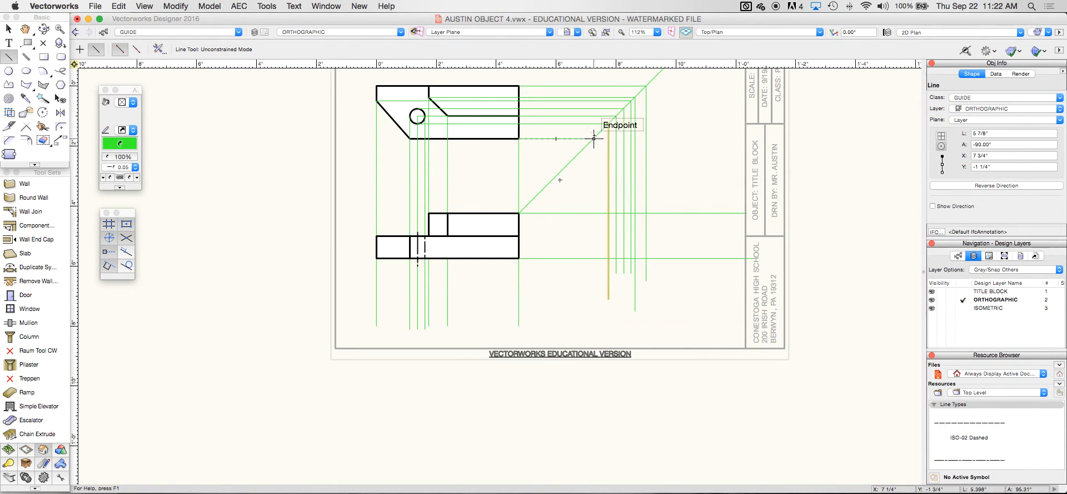
left_click(594, 138)
left_click(593, 285)
Draw a horizontal GUIDE line from the front view's corner right into the side-view area
left_click(519, 235)
left_click(721, 236)
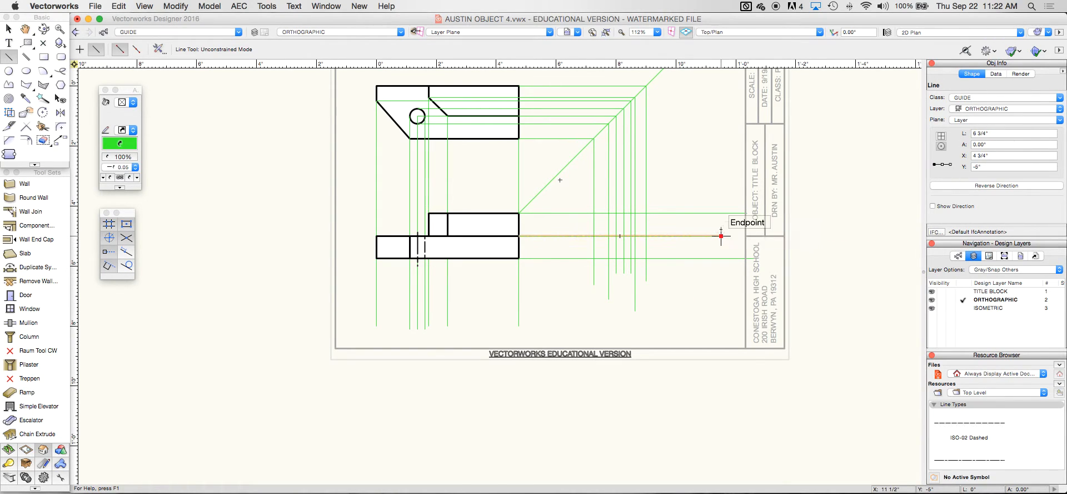
left_click(44, 56)
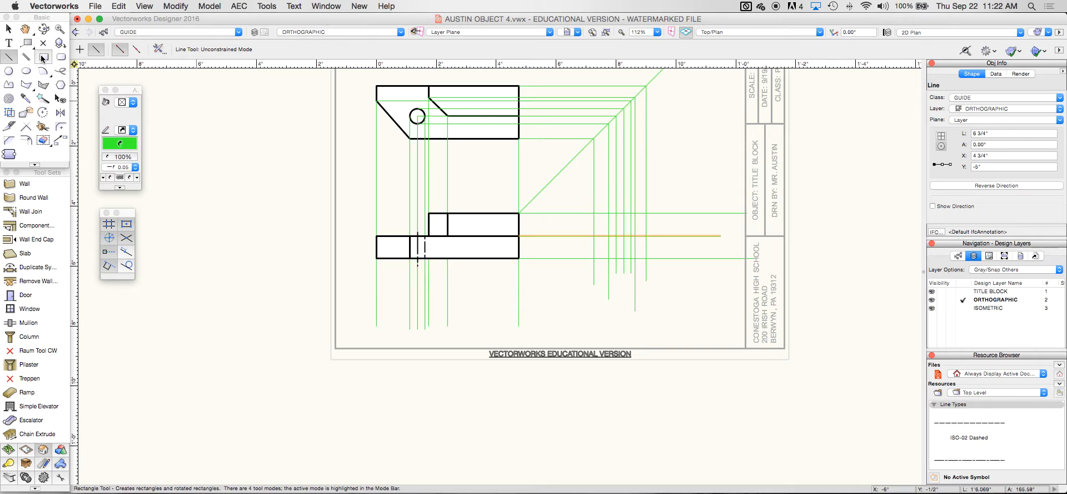
On the VISIBLE class, draw the side view's 1 3/4" × 3/4" lower and 1" × 3/4" upper rectangles
left_click(239, 33)
left_click(190, 98)
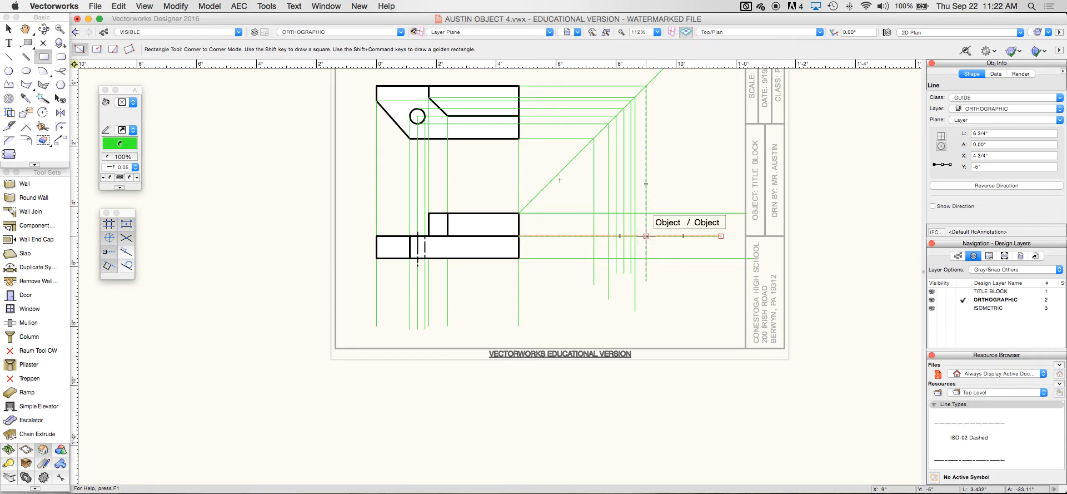
left_click(593, 236)
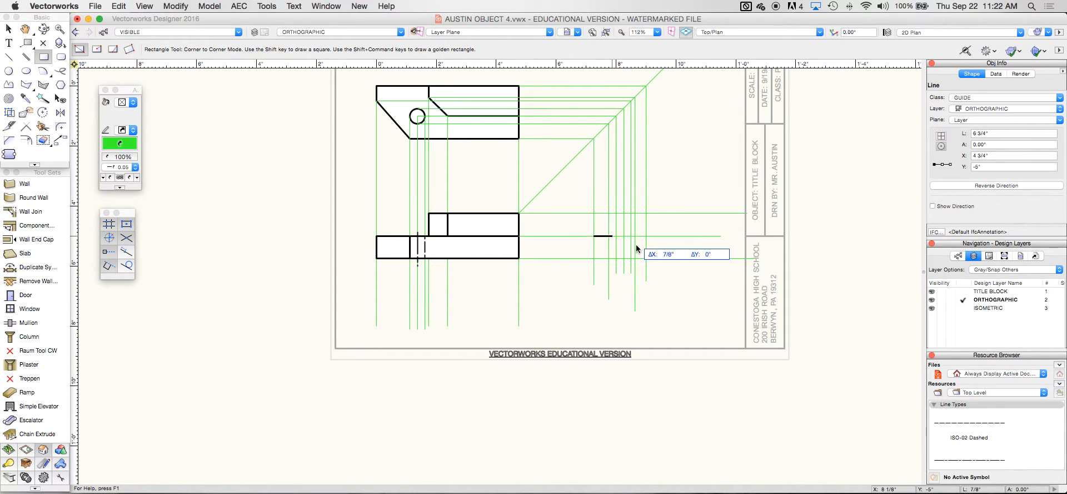
left_click(646, 258)
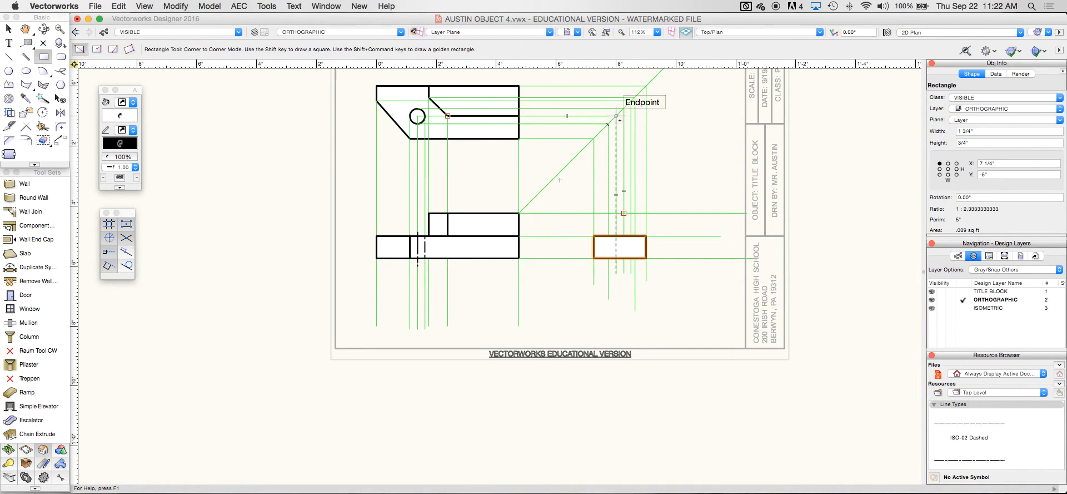
left_click(616, 213)
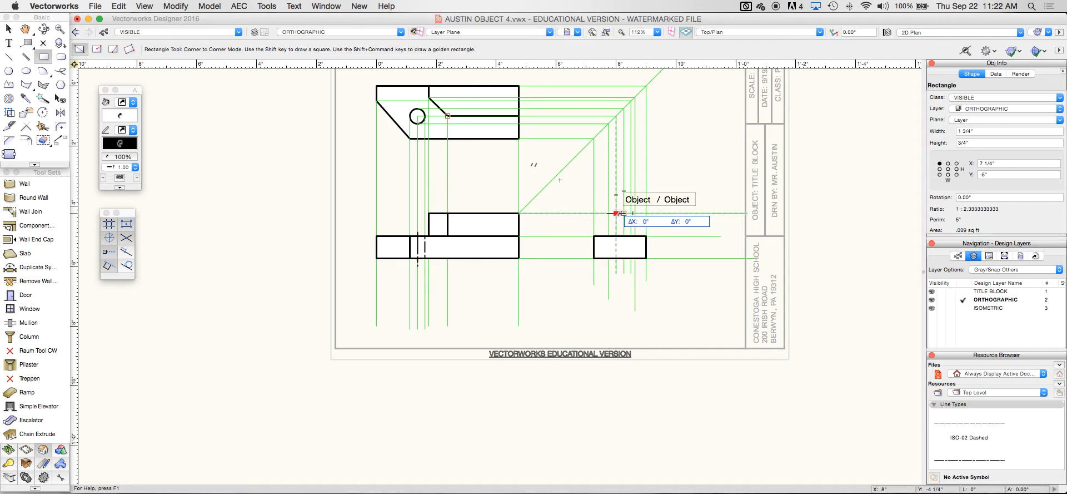
left_click(646, 235)
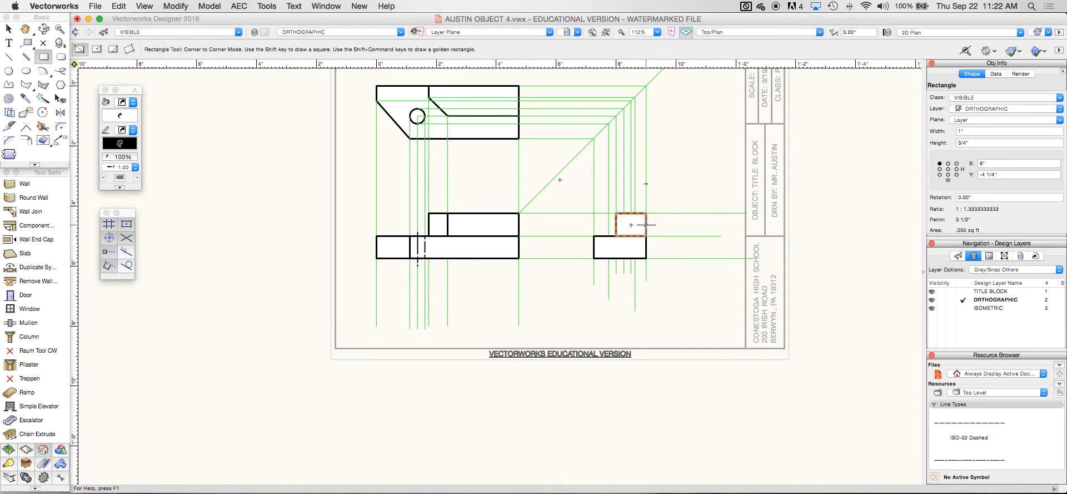
Select both rectangles and merge them into one L-shape with Add Surface
left_click(9, 29)
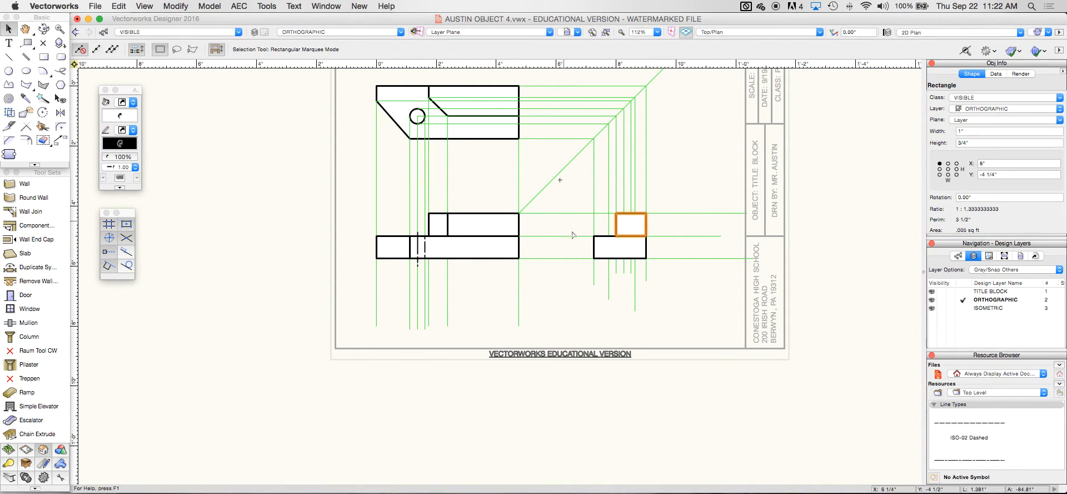
left_click(596, 247, "shift")
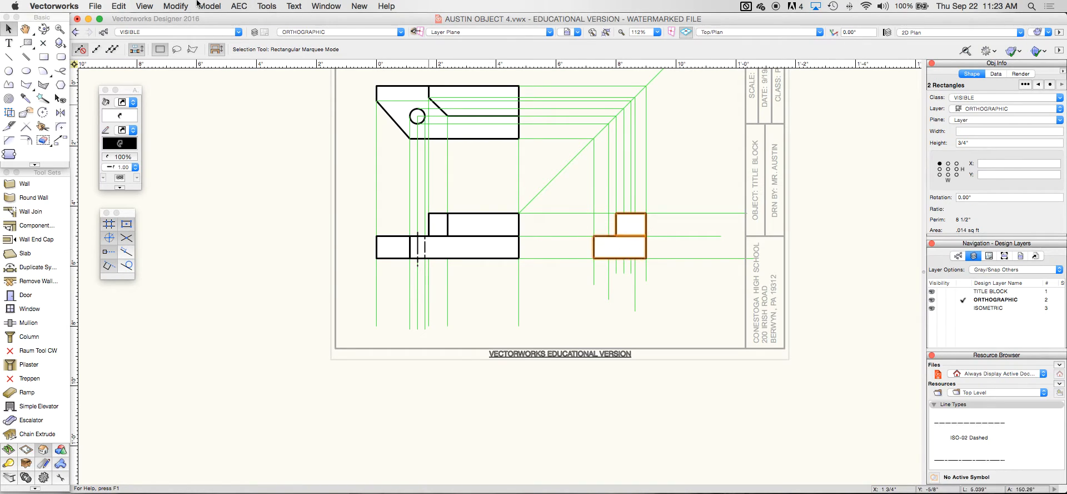
left_click(176, 6)
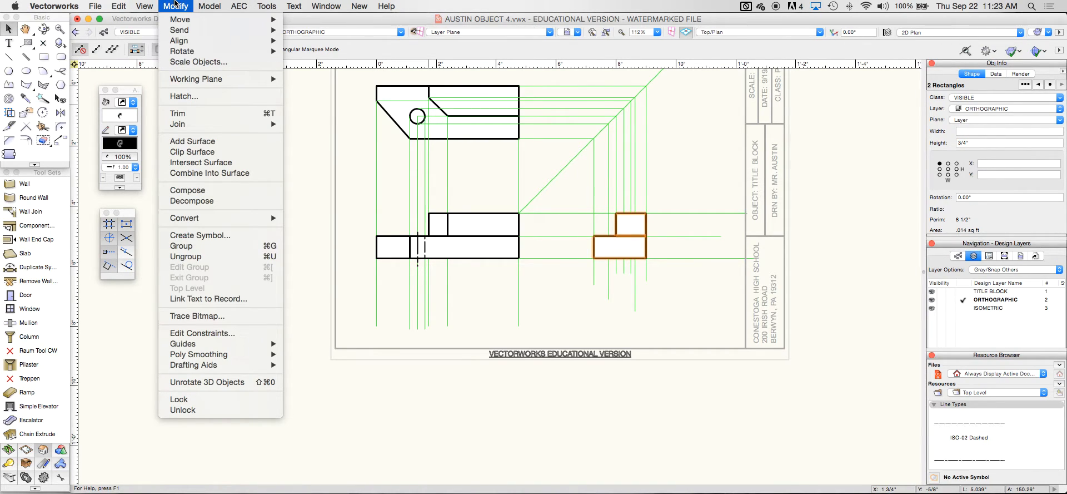
left_click(225, 142)
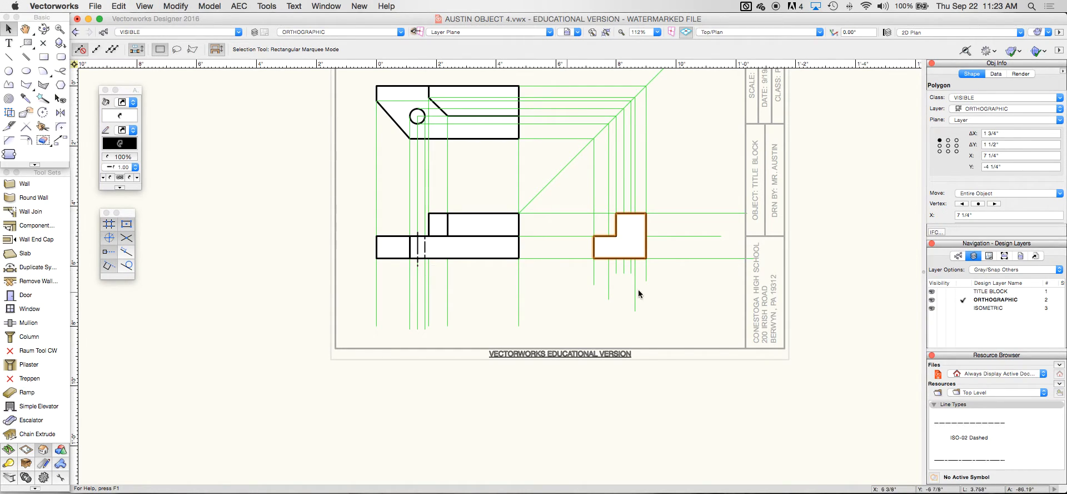
left_click(174, 6)
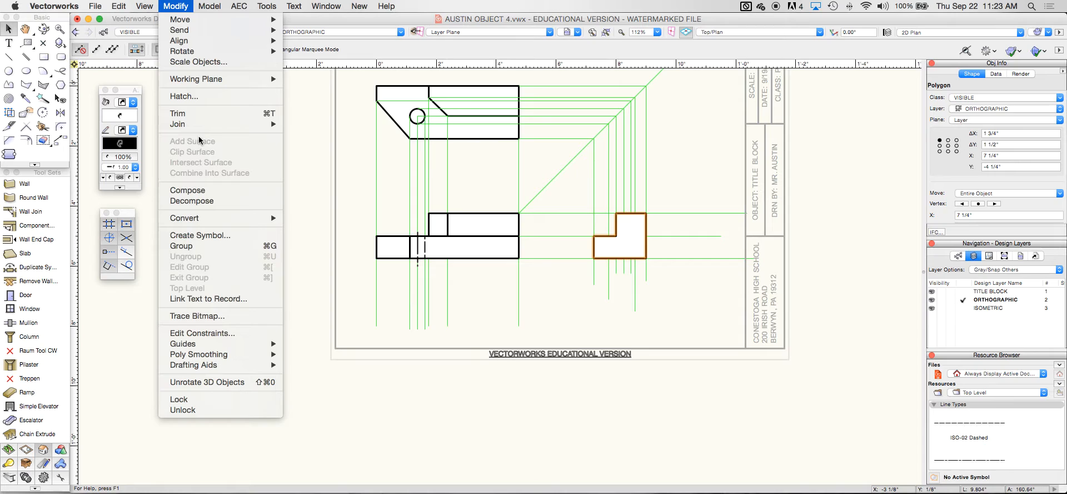
left_click(478, 303)
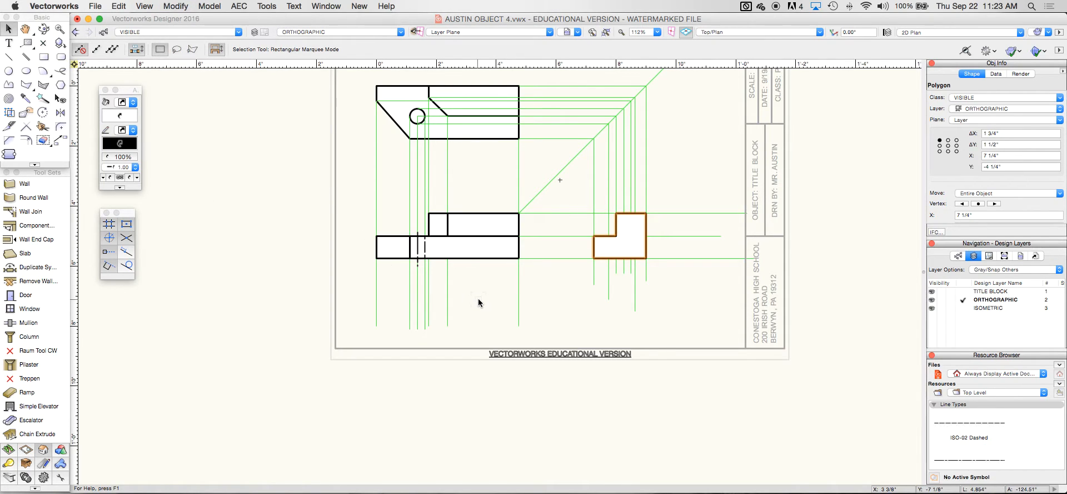
On the HIDDEN class, draw a 1" hidden line, a short vertical one, and a 3/4" vertical one
left_click(9, 56)
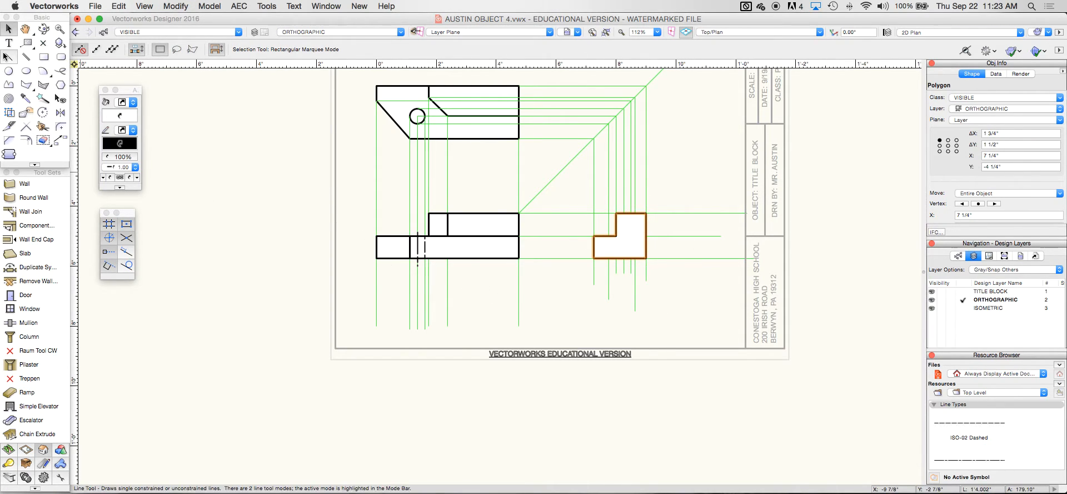
left_click(131, 32)
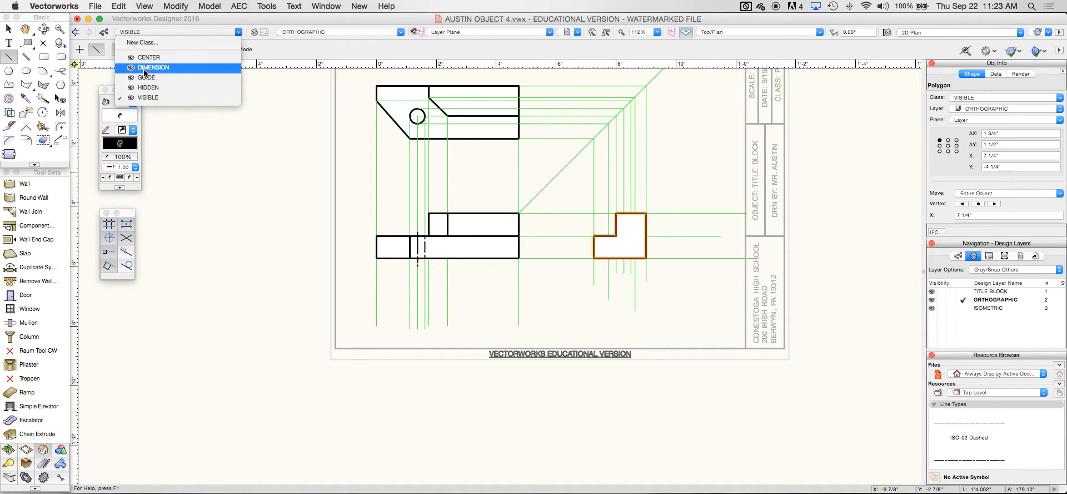
left_click(148, 87)
left_click(618, 236)
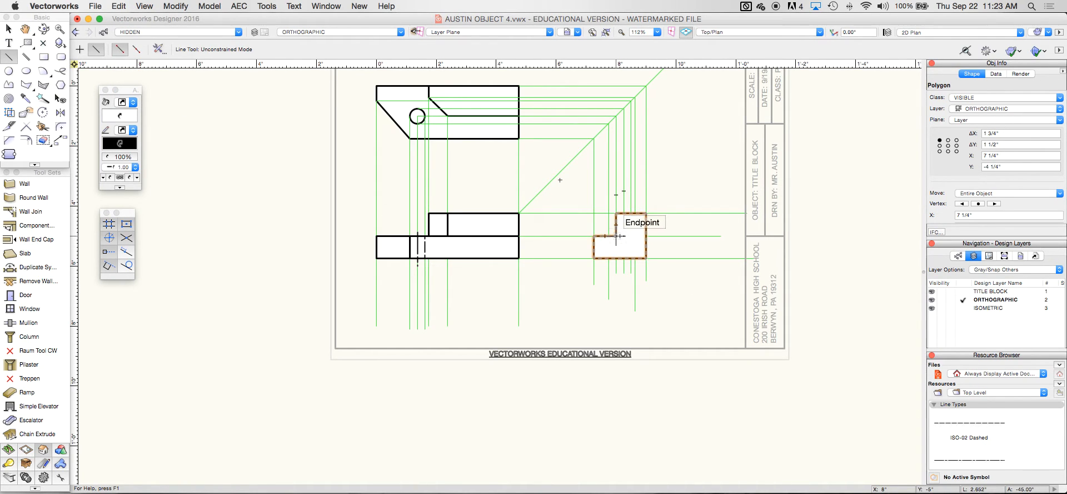
left_click(646, 236)
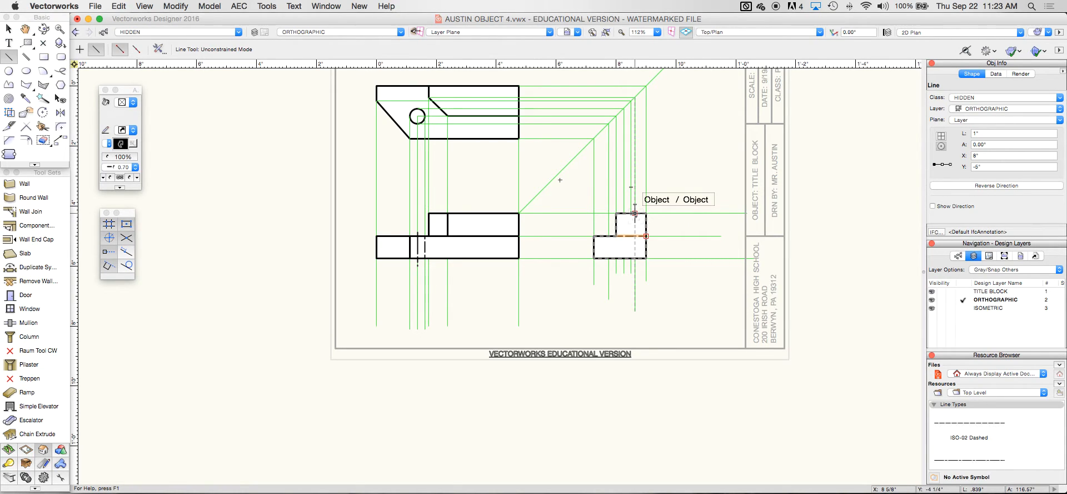
left_click(635, 213)
left_click(635, 236)
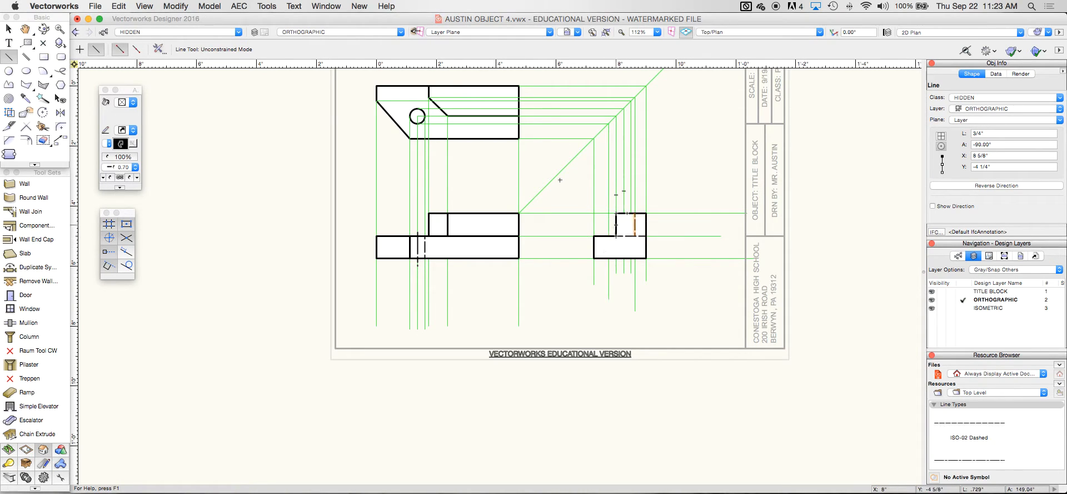
left_click(635, 204)
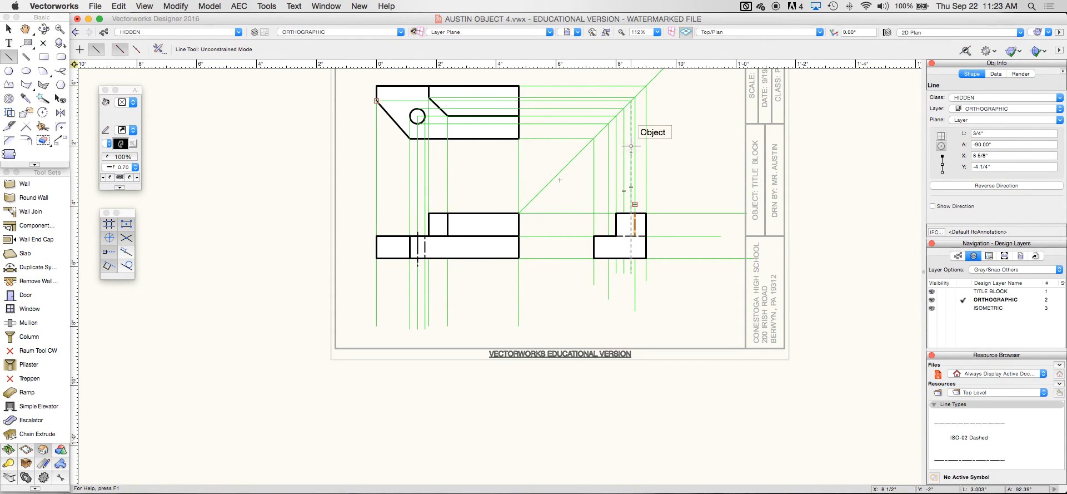
left_click(631, 236)
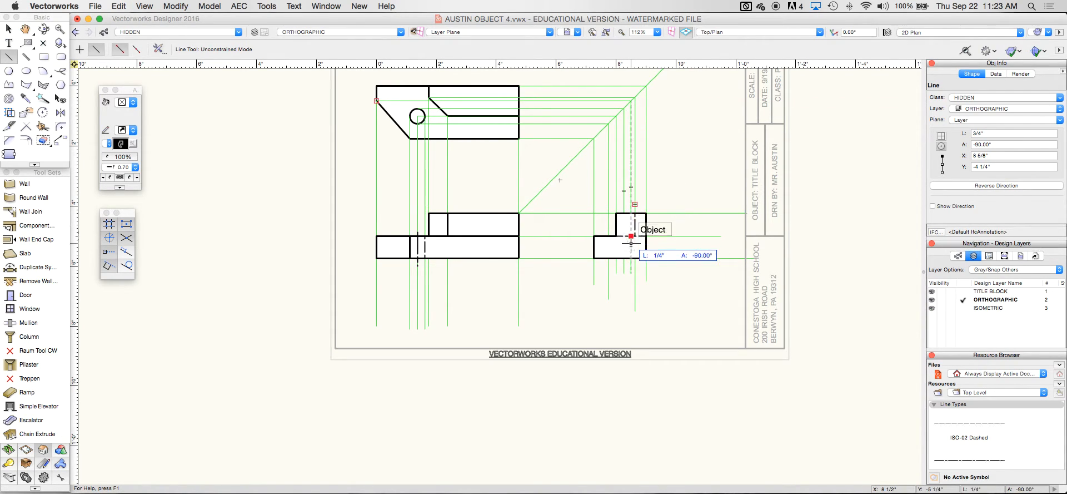
left_click(631, 258)
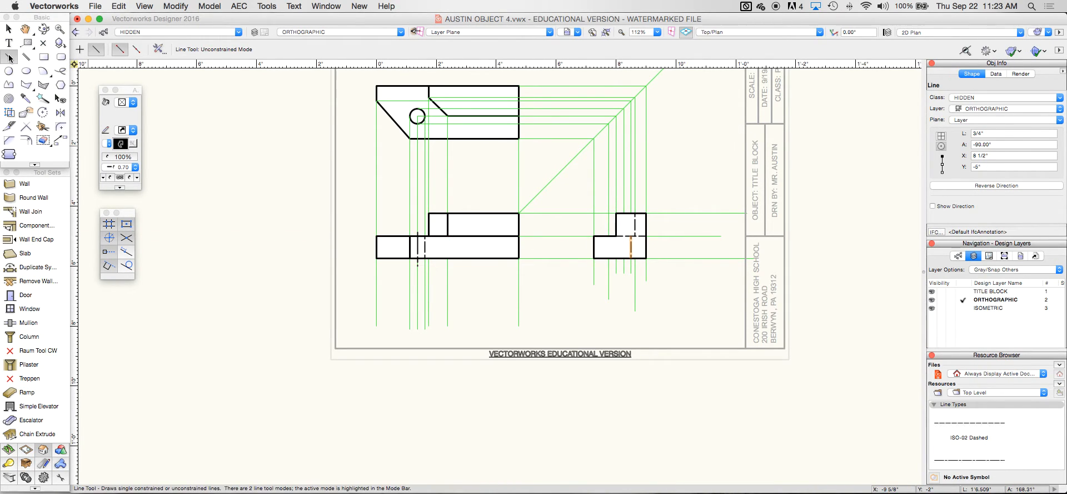
Add two more vertical HIDDEN-class lines through the lower block of the side view
left_click(138, 32)
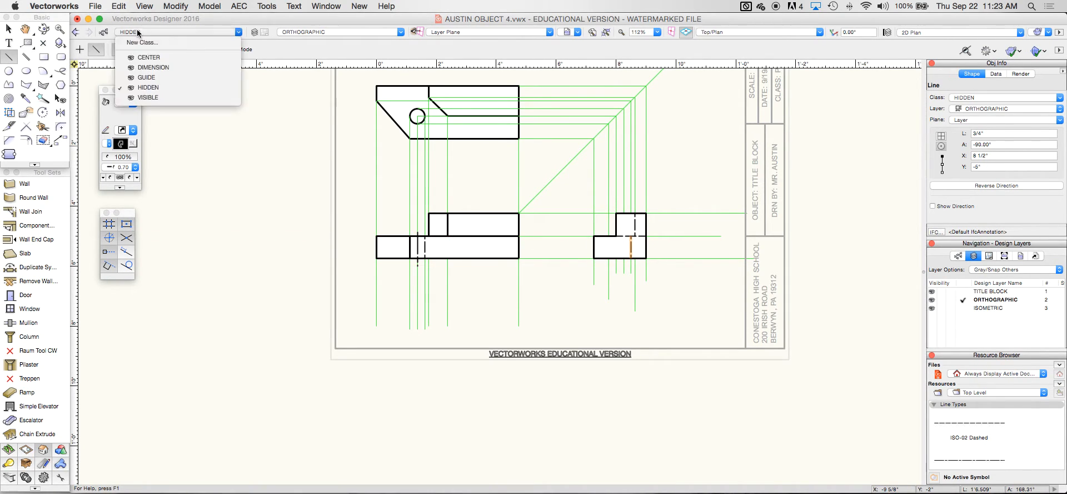
left_click(147, 90)
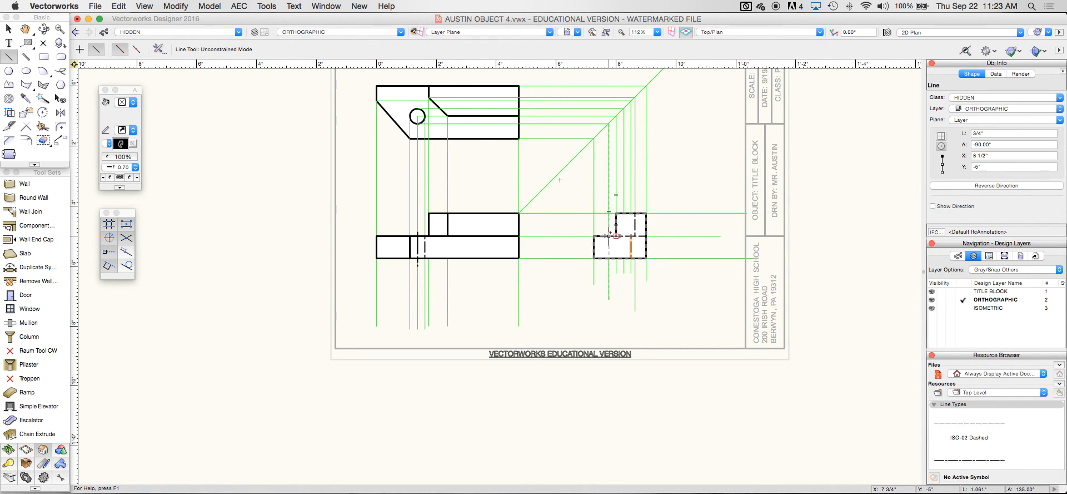
left_click(609, 235)
left_click(608, 257)
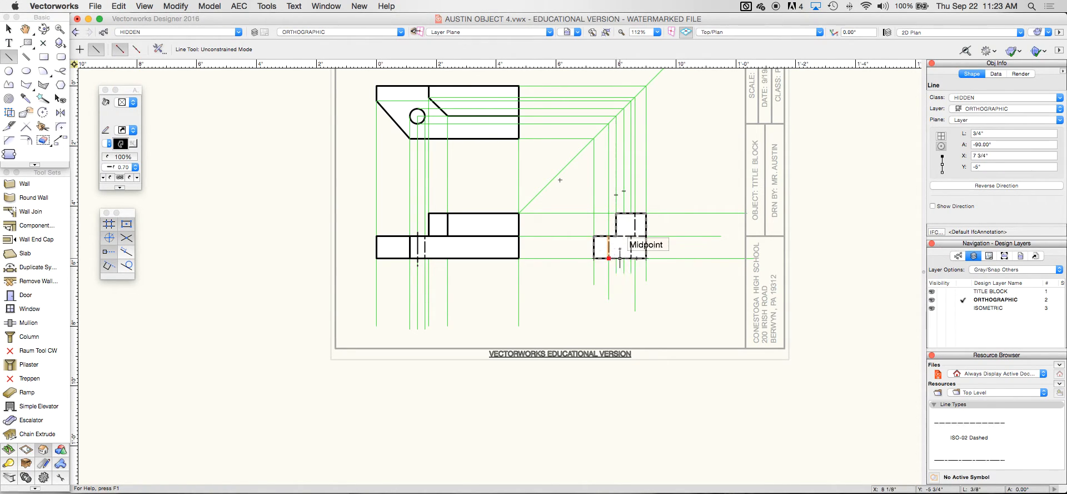
left_click(623, 236)
left_click(624, 258)
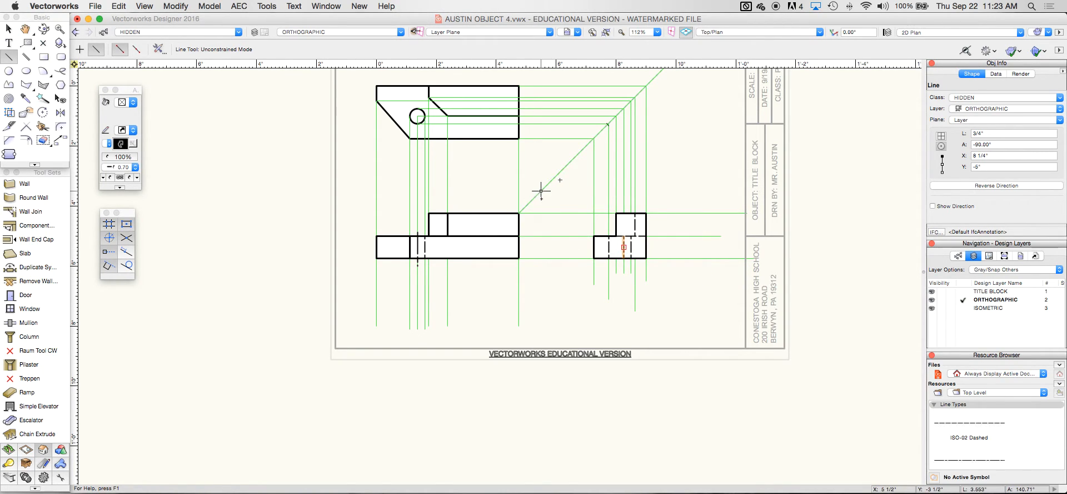
left_click(150, 32)
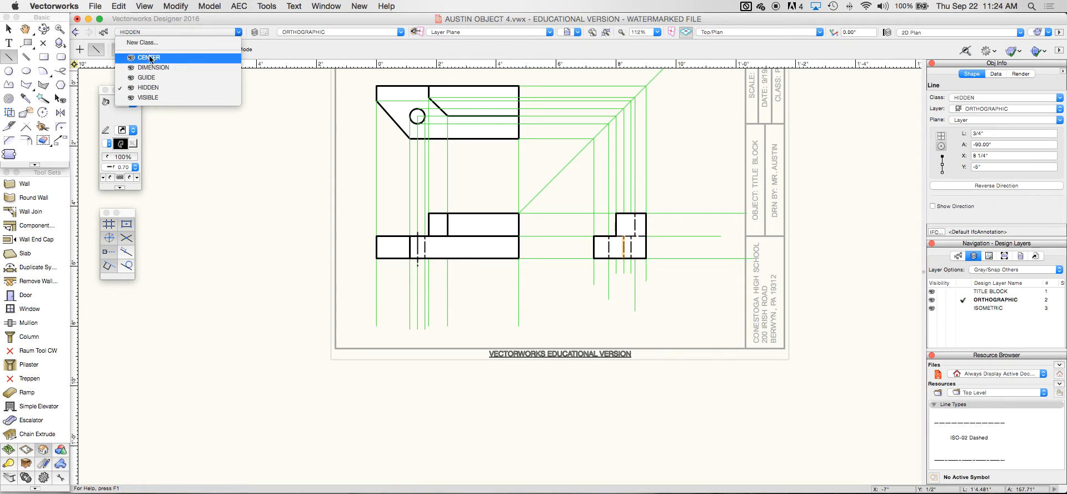
Draw a 1 1/4" vertical CENTER-class line through the side view's hole and nudge it up
left_click(149, 57)
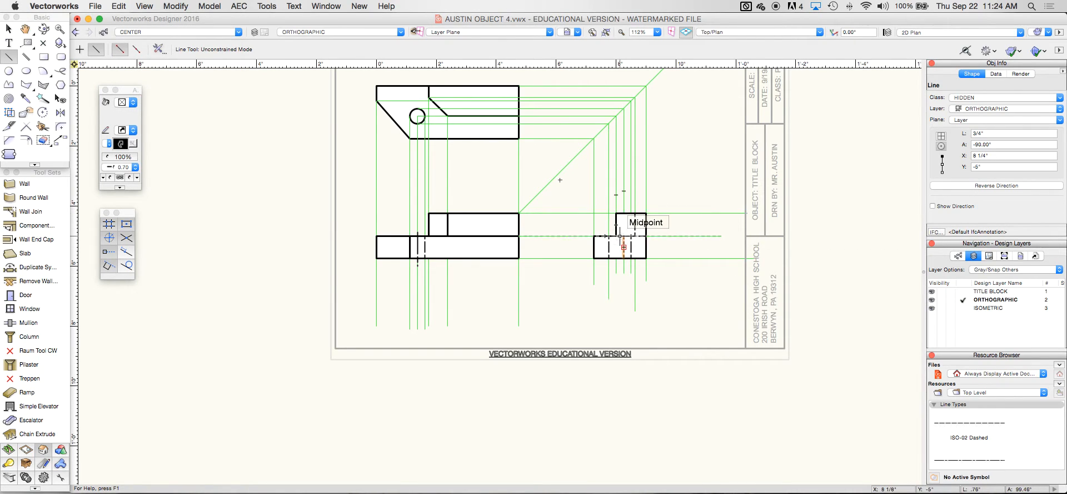
left_click(616, 236)
left_click(616, 273)
key("shift+Up")
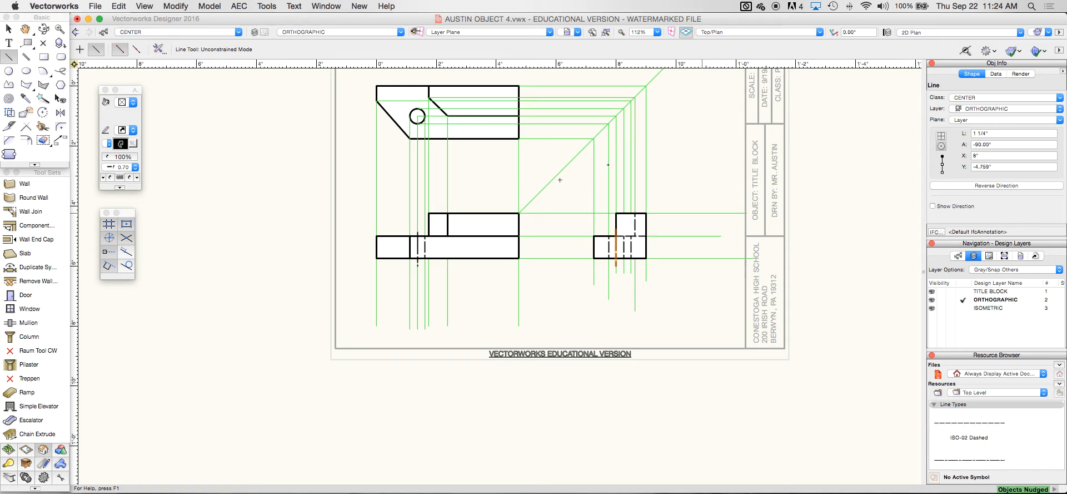
Show only the active class, make GUIDE active, and delete every guide line
key("x")
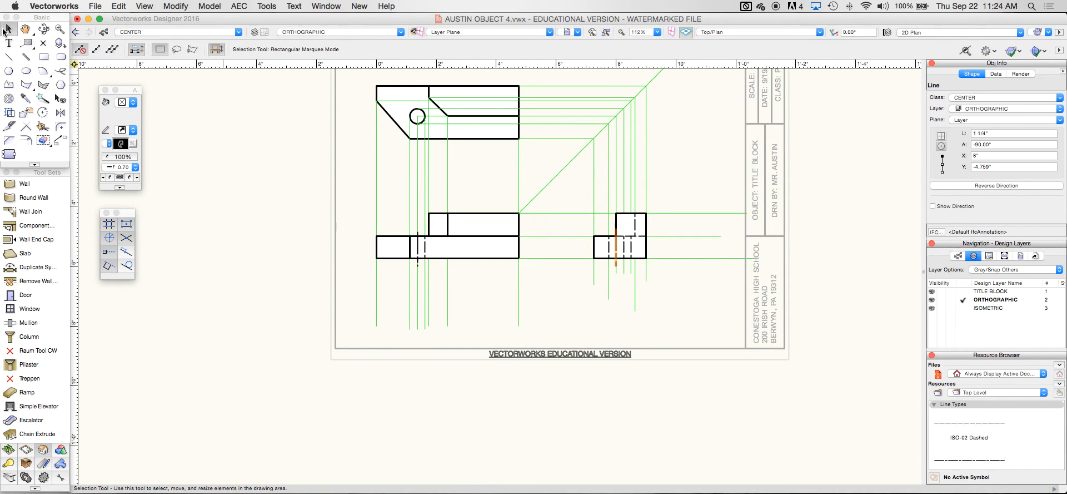
left_click(149, 6)
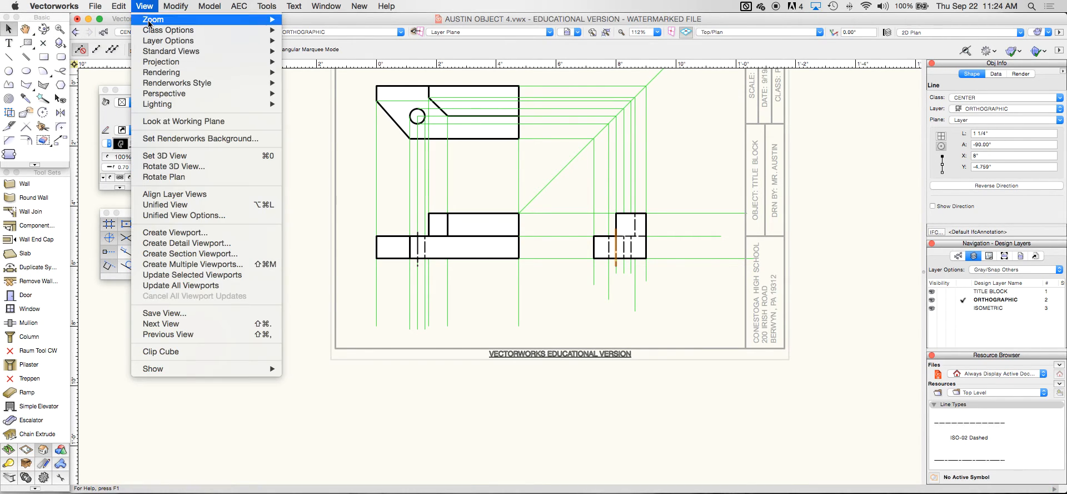
mouse_move(248, 30)
left_click(312, 30)
left_click(188, 31)
left_click(167, 78)
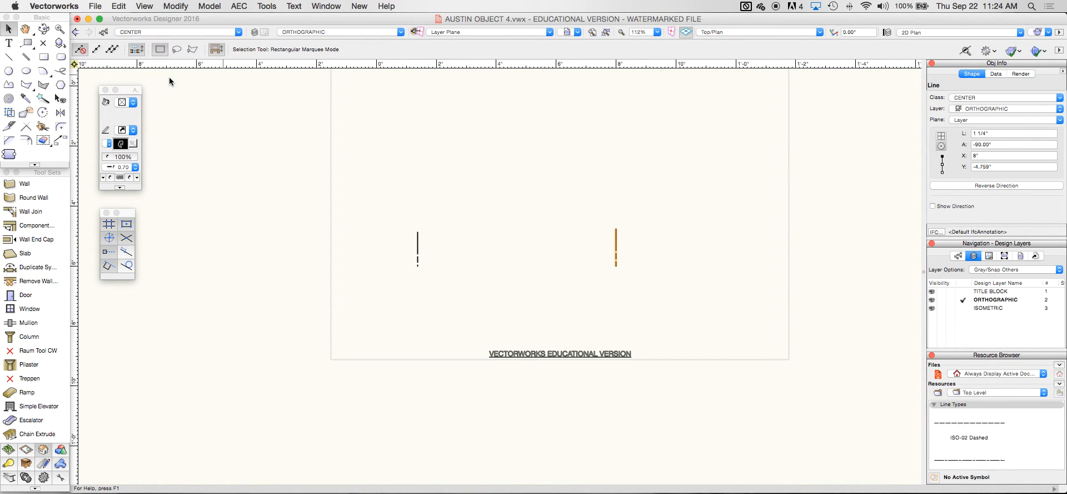
key("super+a")
key("Delete")
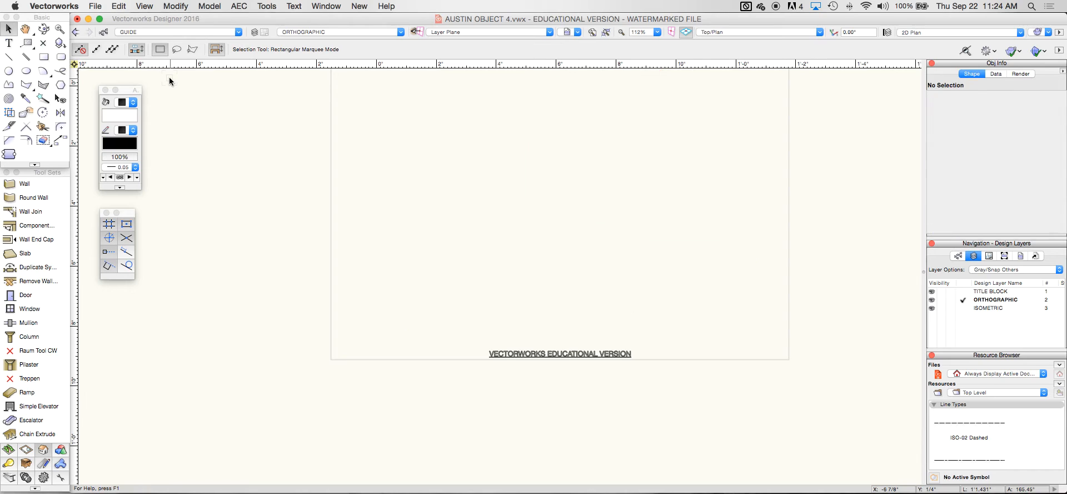
Restore showing the other classes and make CENTER the active class again
left_click(146, 6)
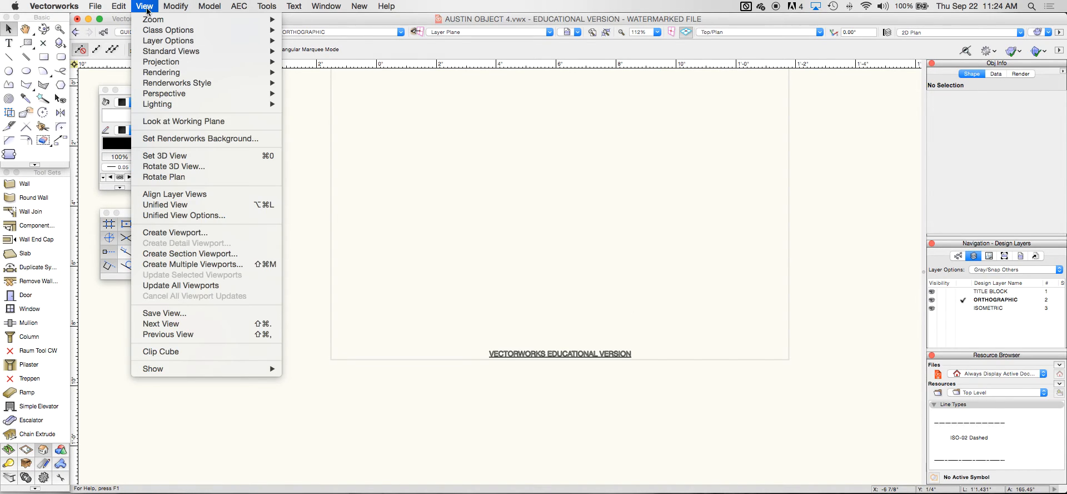
mouse_move(155, 31)
left_click(334, 84)
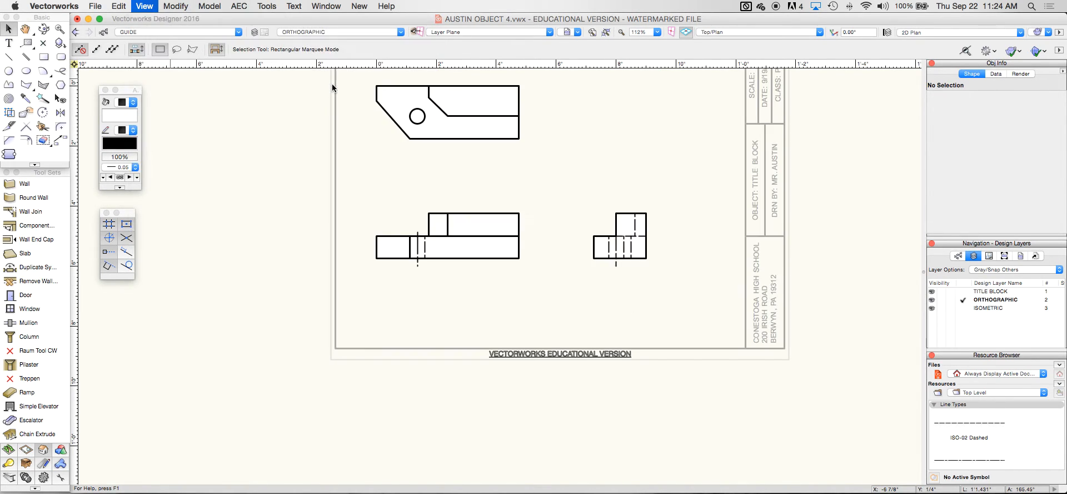
left_click(160, 32)
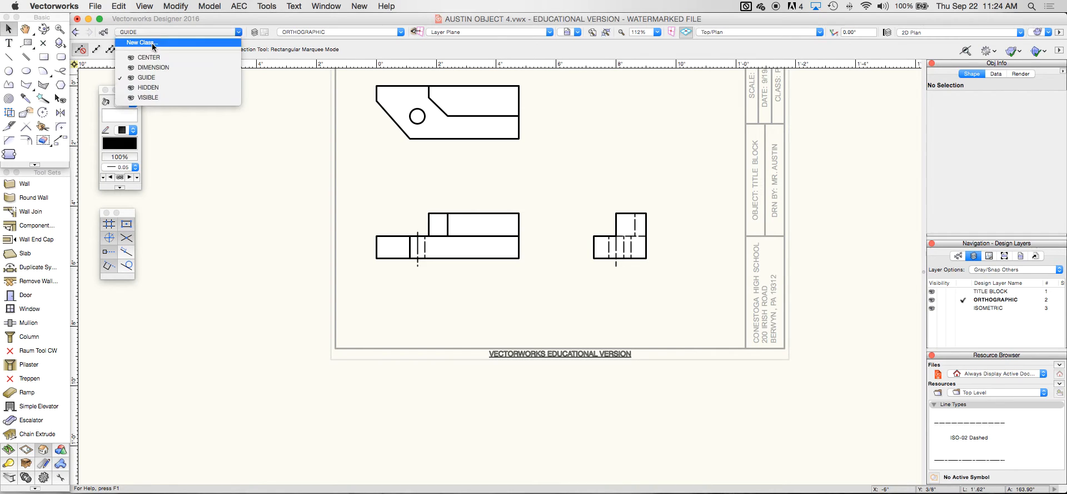
left_click(144, 59)
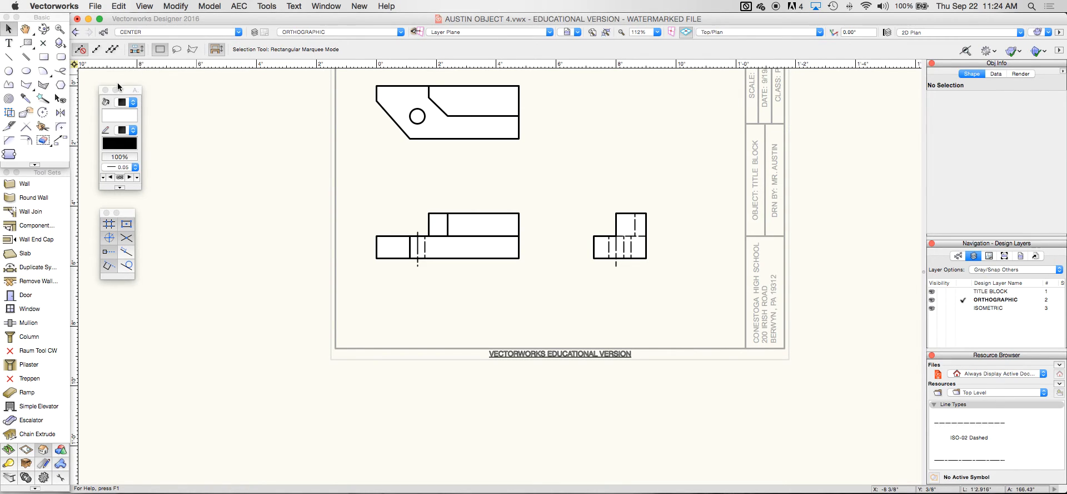
left_click(43, 463)
left_click(31, 253)
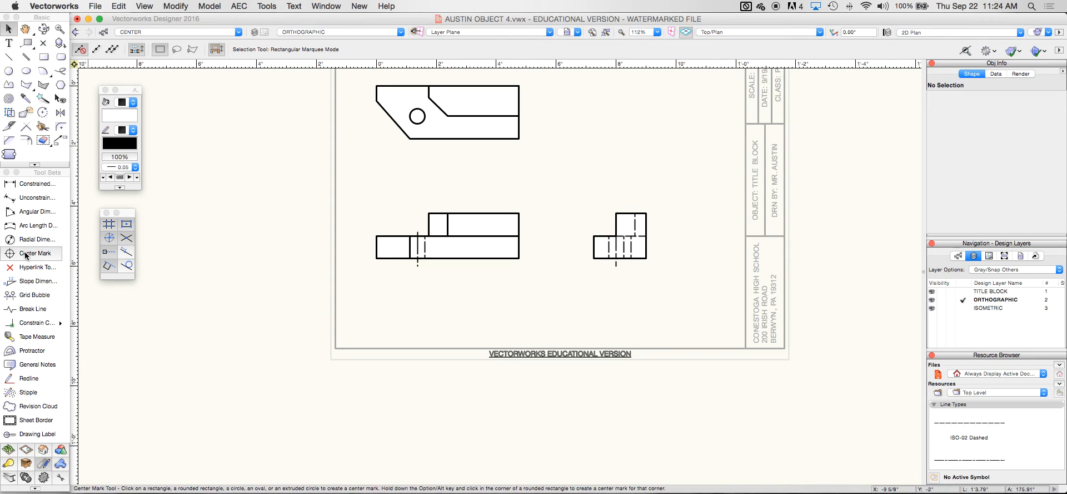
left_click(425, 118)
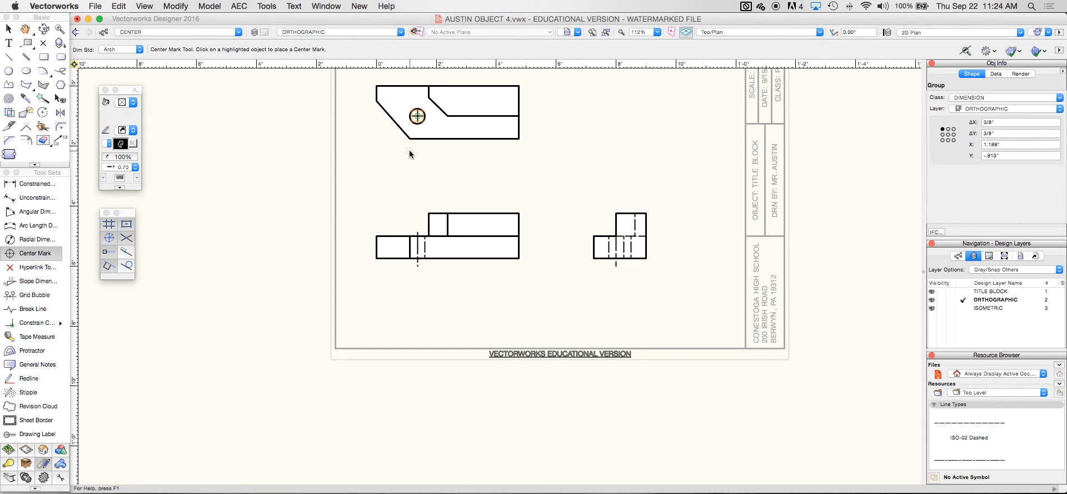
key("super+z")
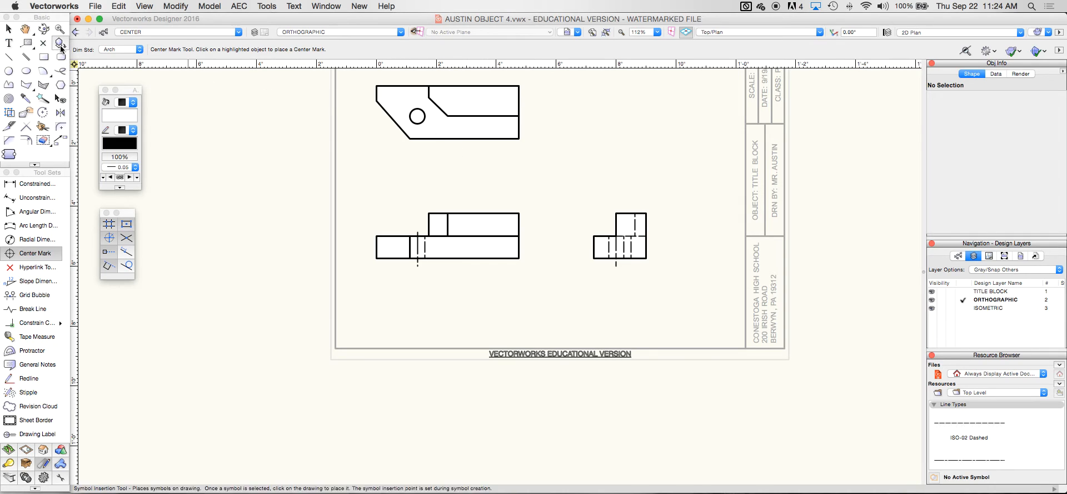
left_click(8, 28)
Move the top view's three shapes by an exact 1" distance
left_click_drag(360, 78, 519, 162)
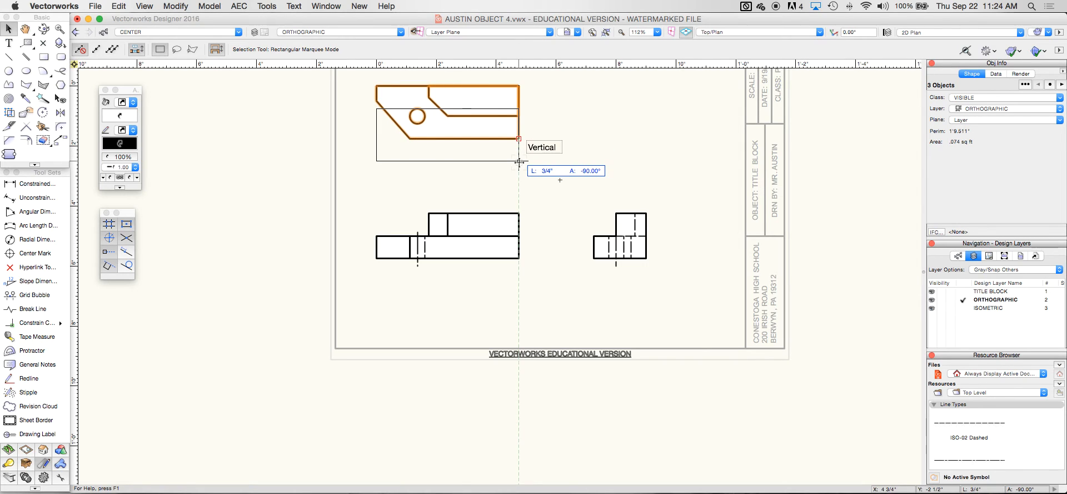
key("Tab")
type("1")
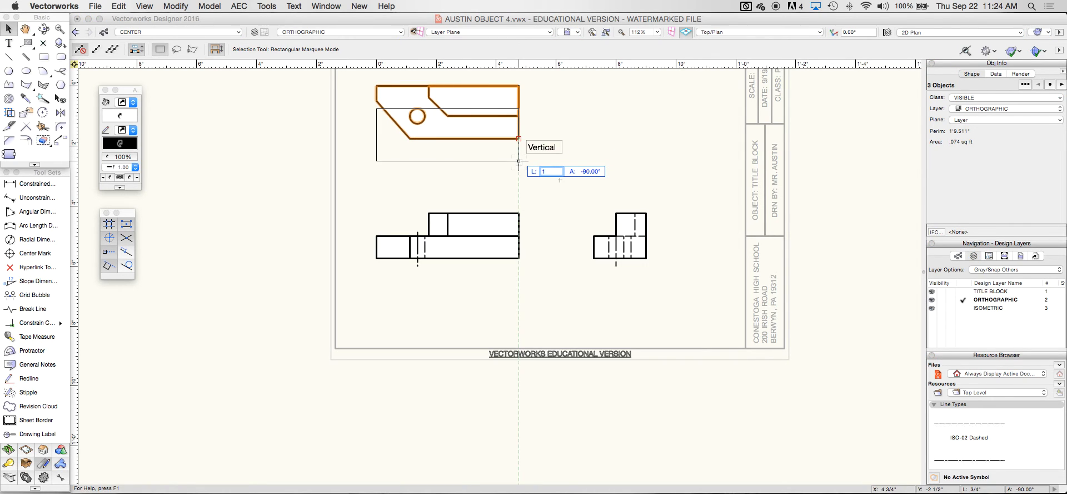
key("Return")
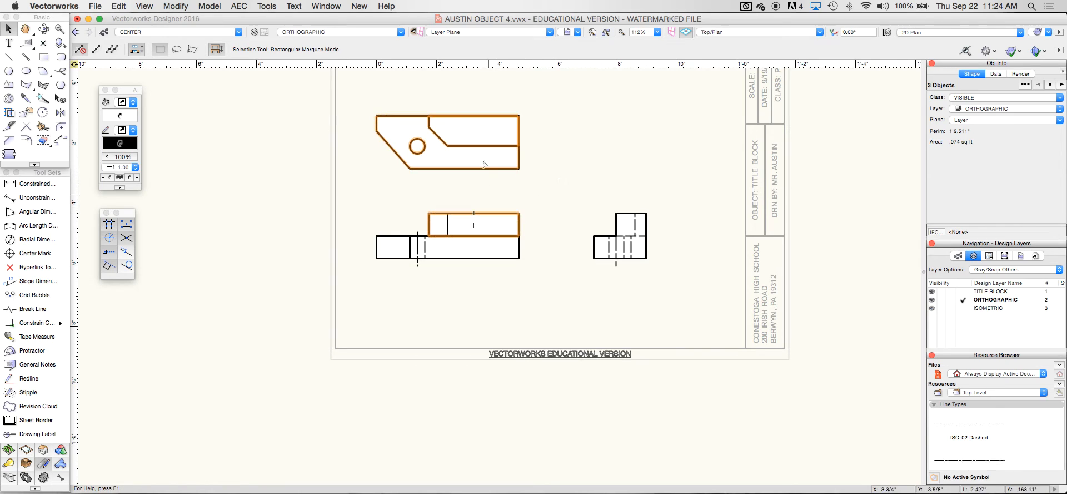
Move the right-side view 1" left toward the front view
left_click_drag(568, 189, 666, 275)
left_click_drag(594, 258, 567, 257)
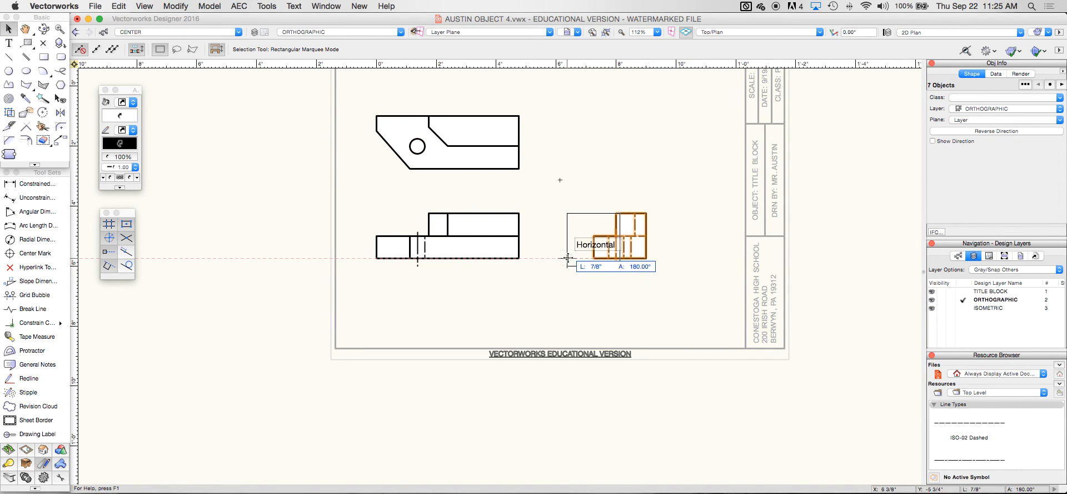
key("Tab")
type("1")
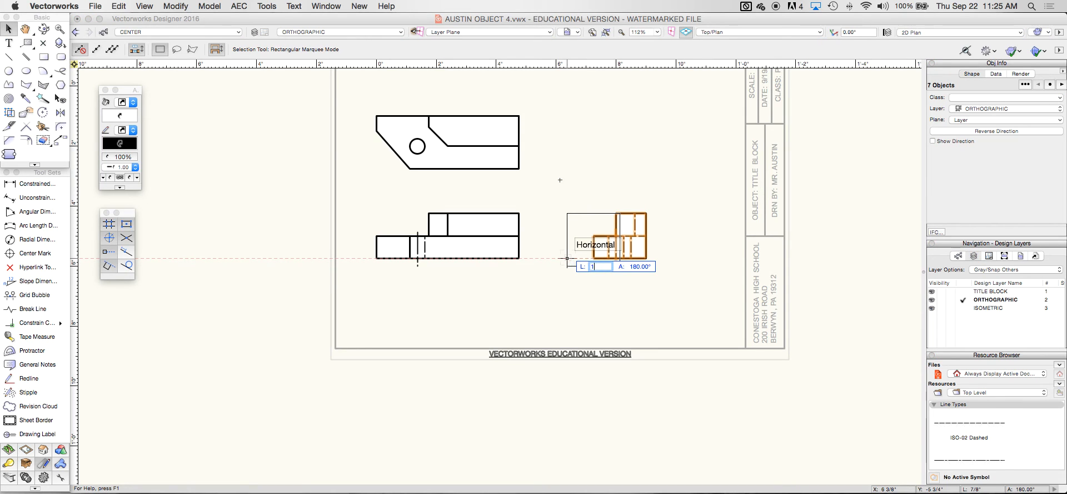
key("Return")
left_click(567, 259)
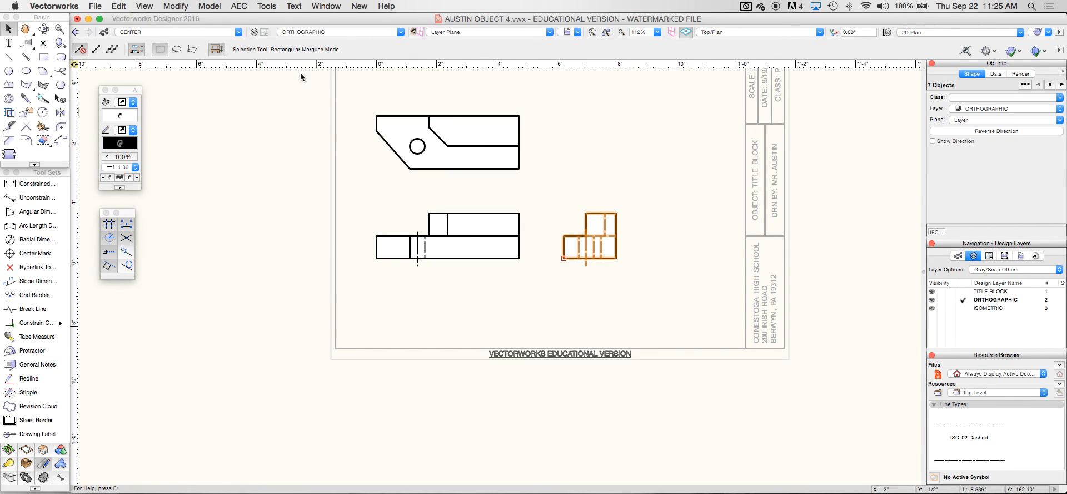
Change the ORTHOGRAPHIC layer's scale to 1:1, then shift all the views right on the sheet
left_click(254, 33)
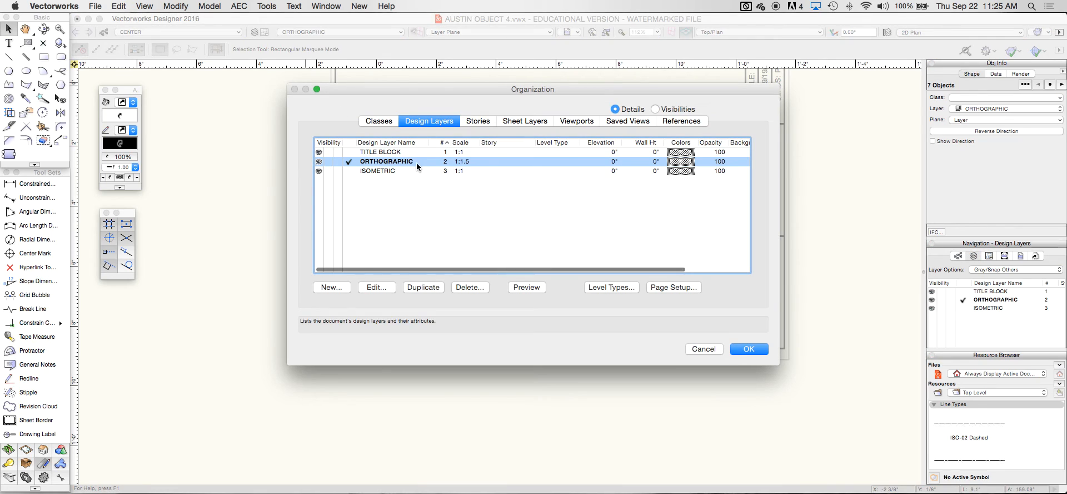
double_click(403, 162)
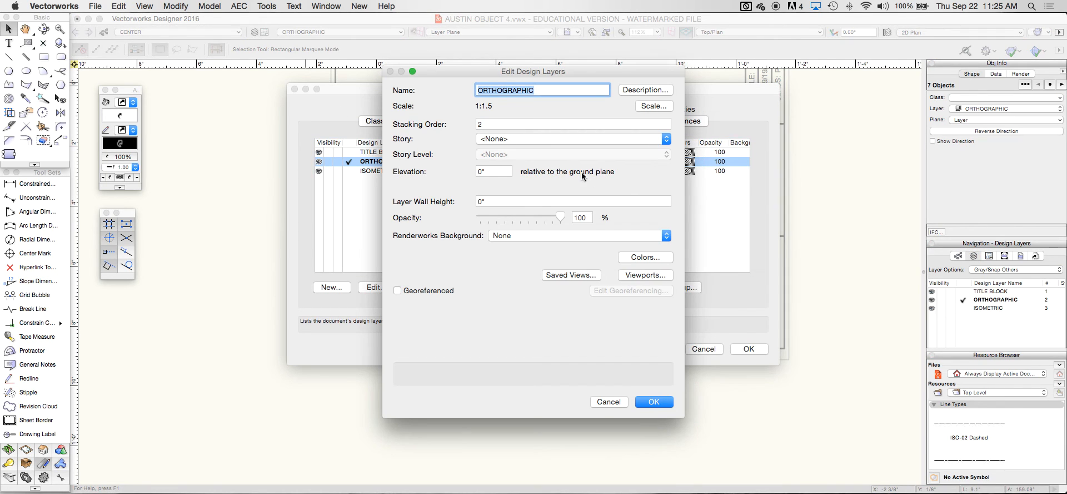
left_click(644, 106)
type("1")
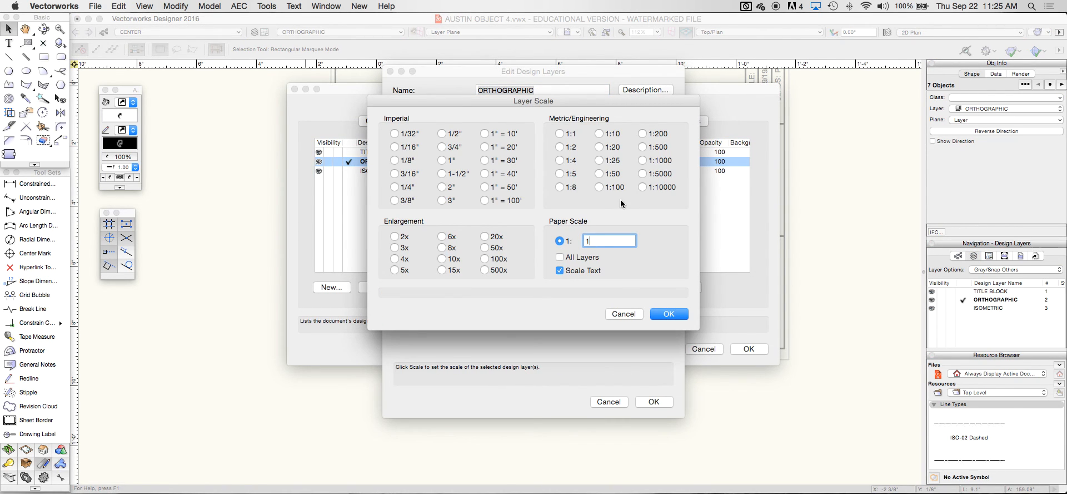
key("Return")
key("Return")
key("Return")
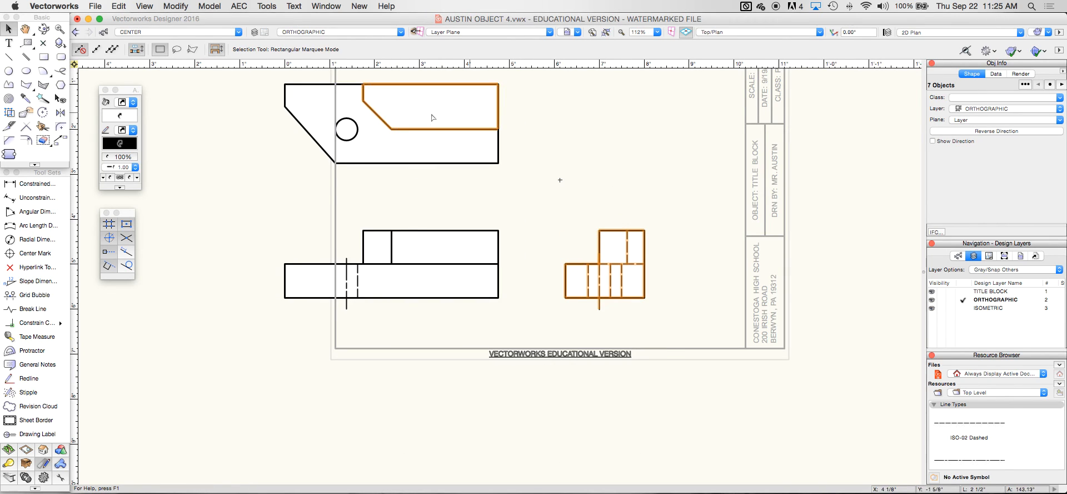
key("super+a")
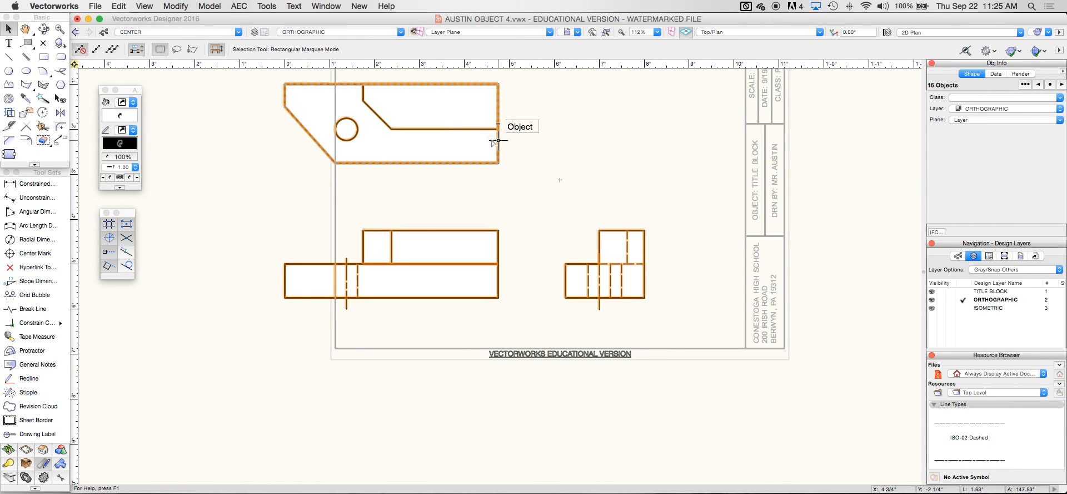
left_click_drag(644, 297, 711, 300)
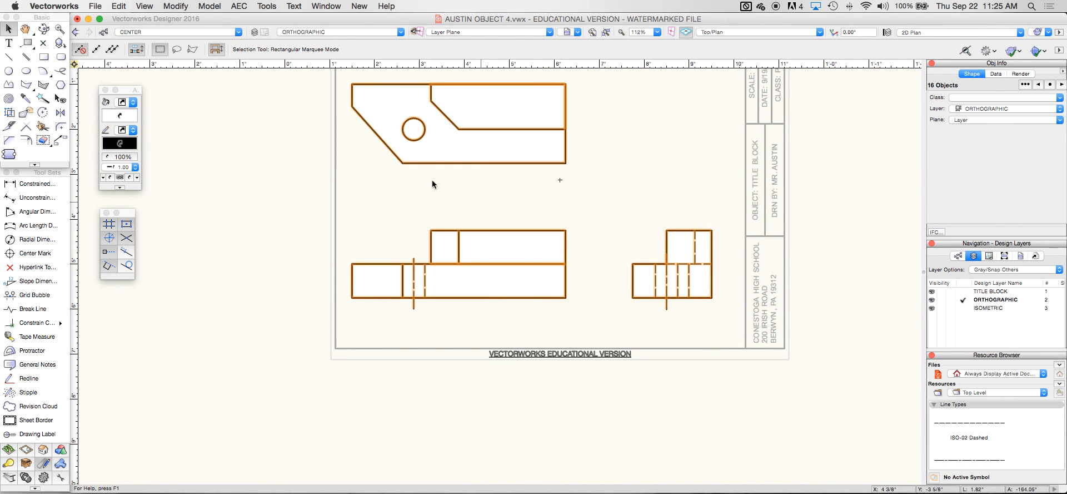
Place a 3/4" center mark on the top view's circular hole, then fit the page to the window
left_click(225, 188)
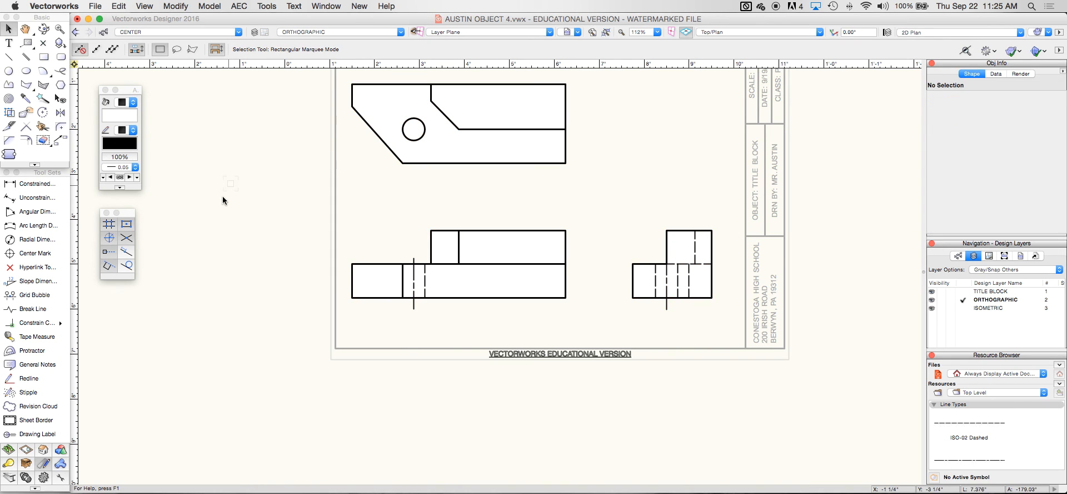
left_click(34, 253)
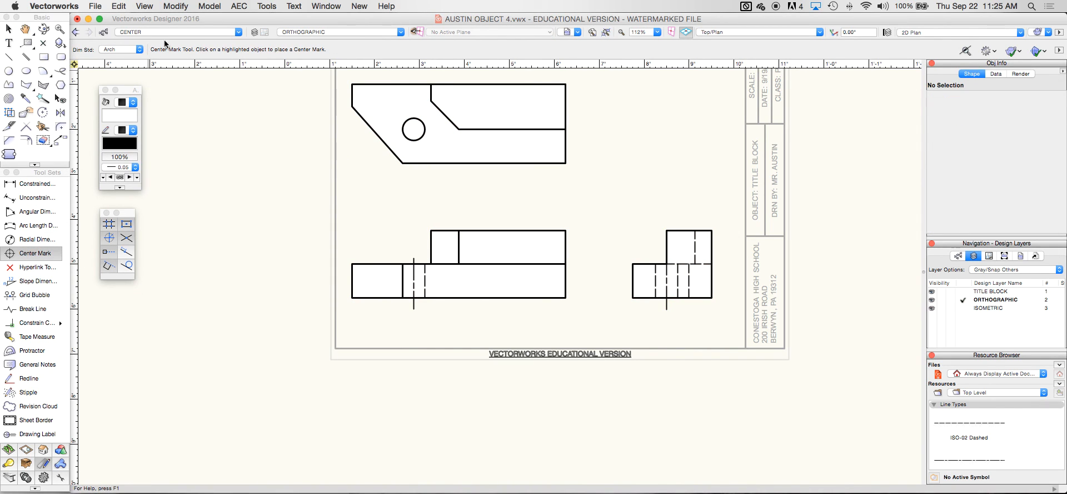
left_click(418, 120)
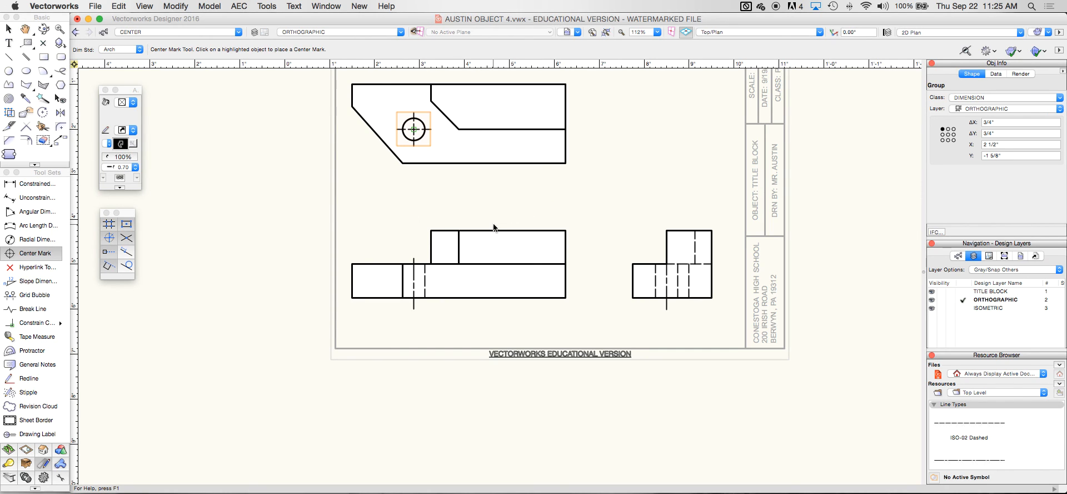
key("super+4")
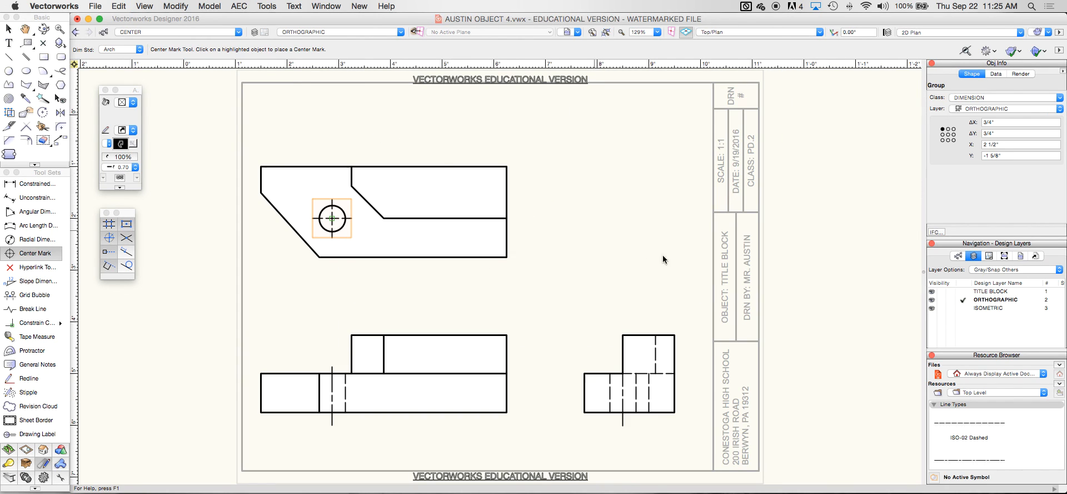